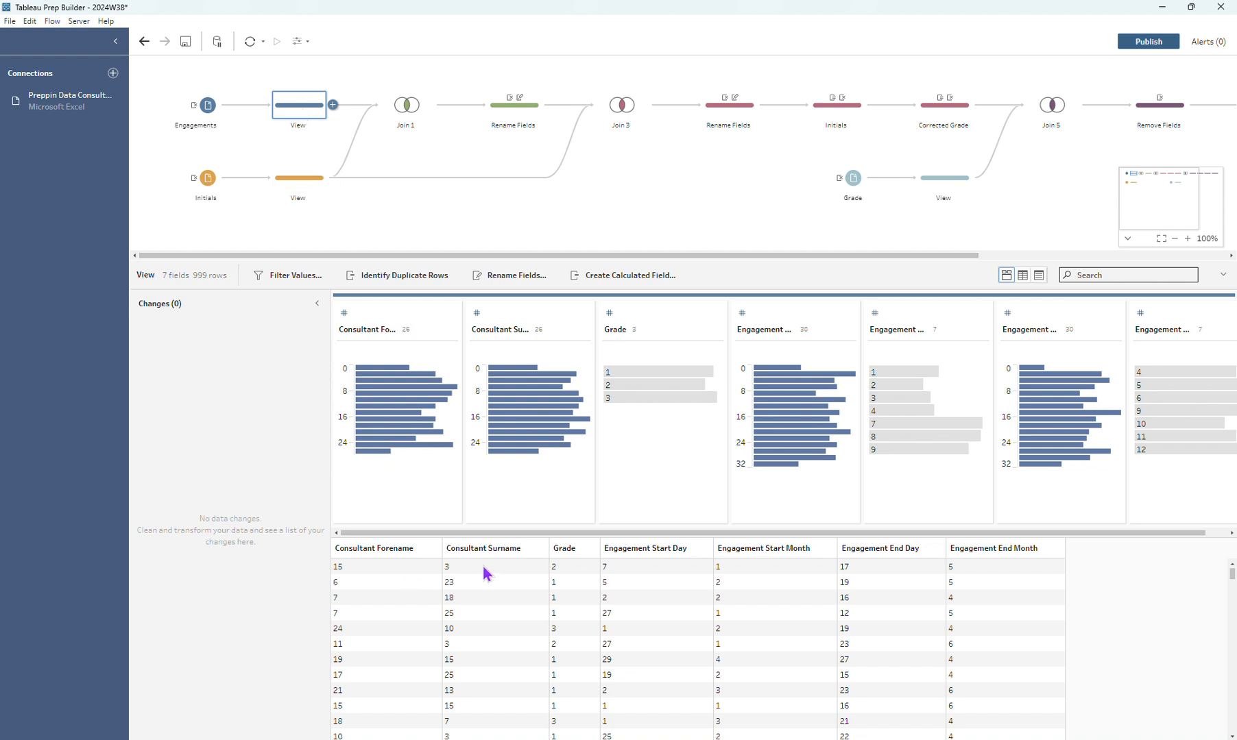
Examine the Initials input view, the two initials joins and both Rename Fields steps in the flow.
left_click(312, 192)
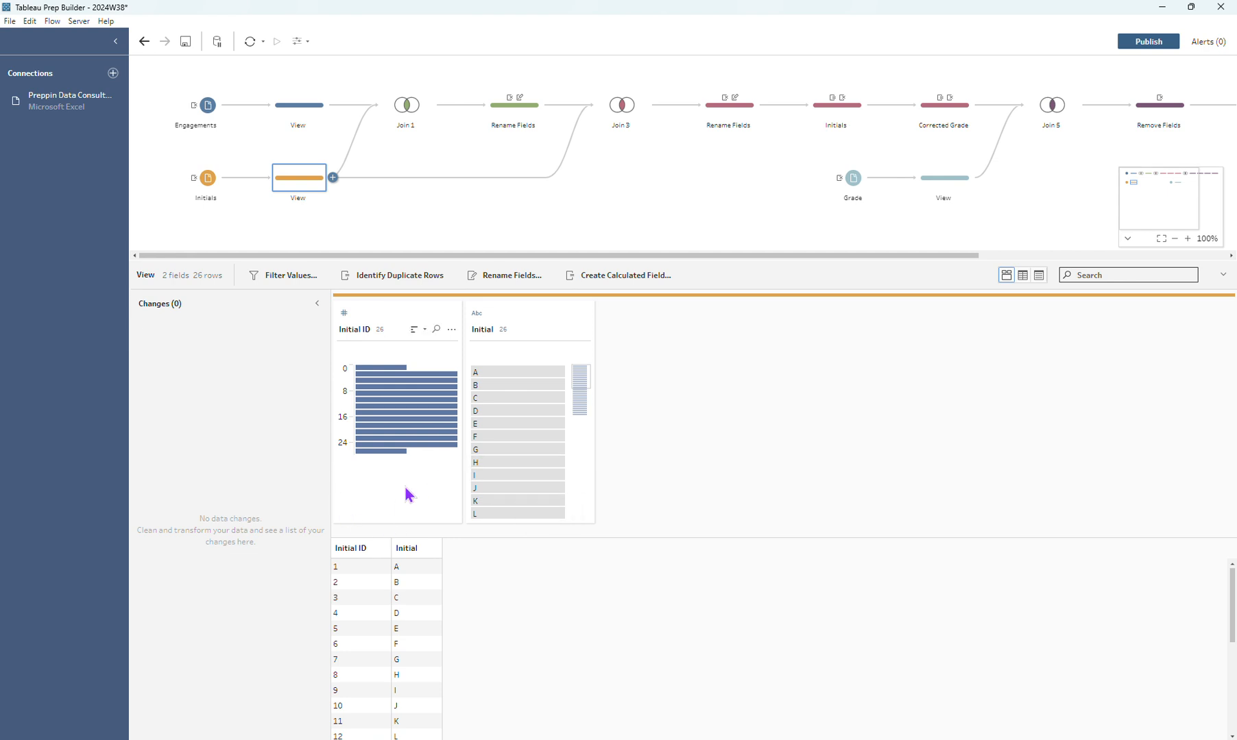
left_click(399, 111)
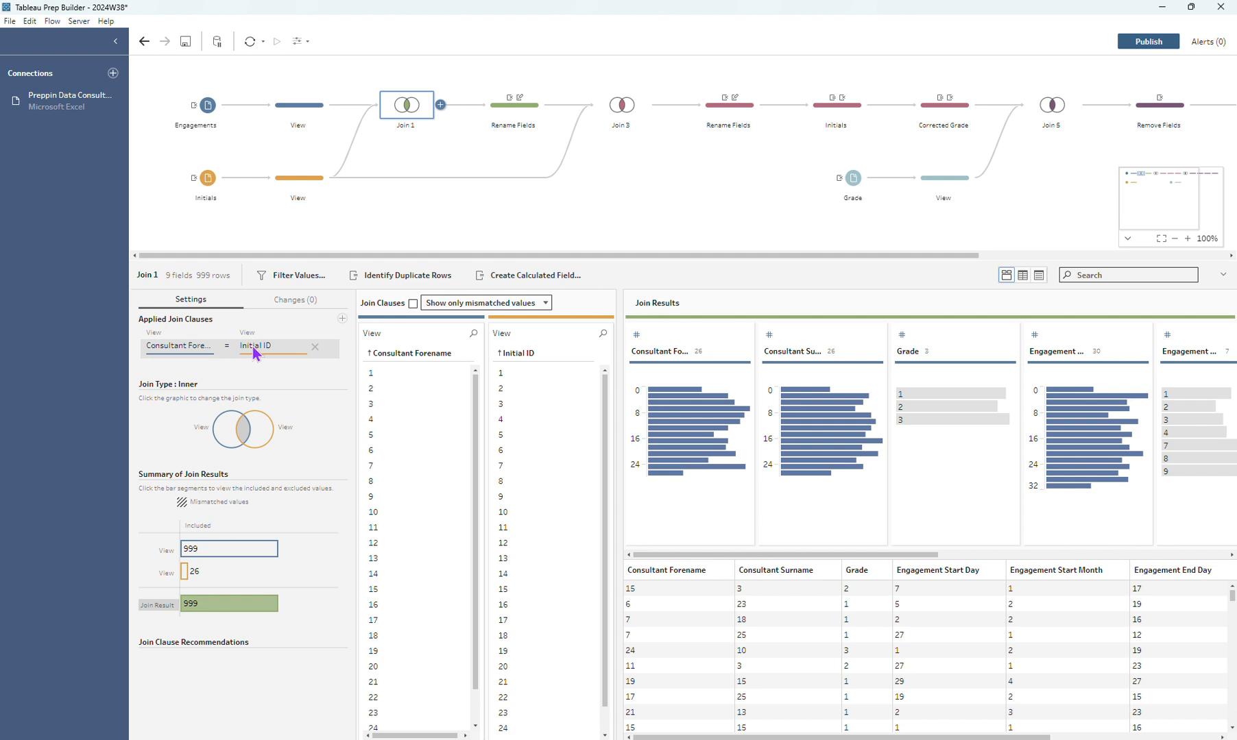
left_click(617, 115)
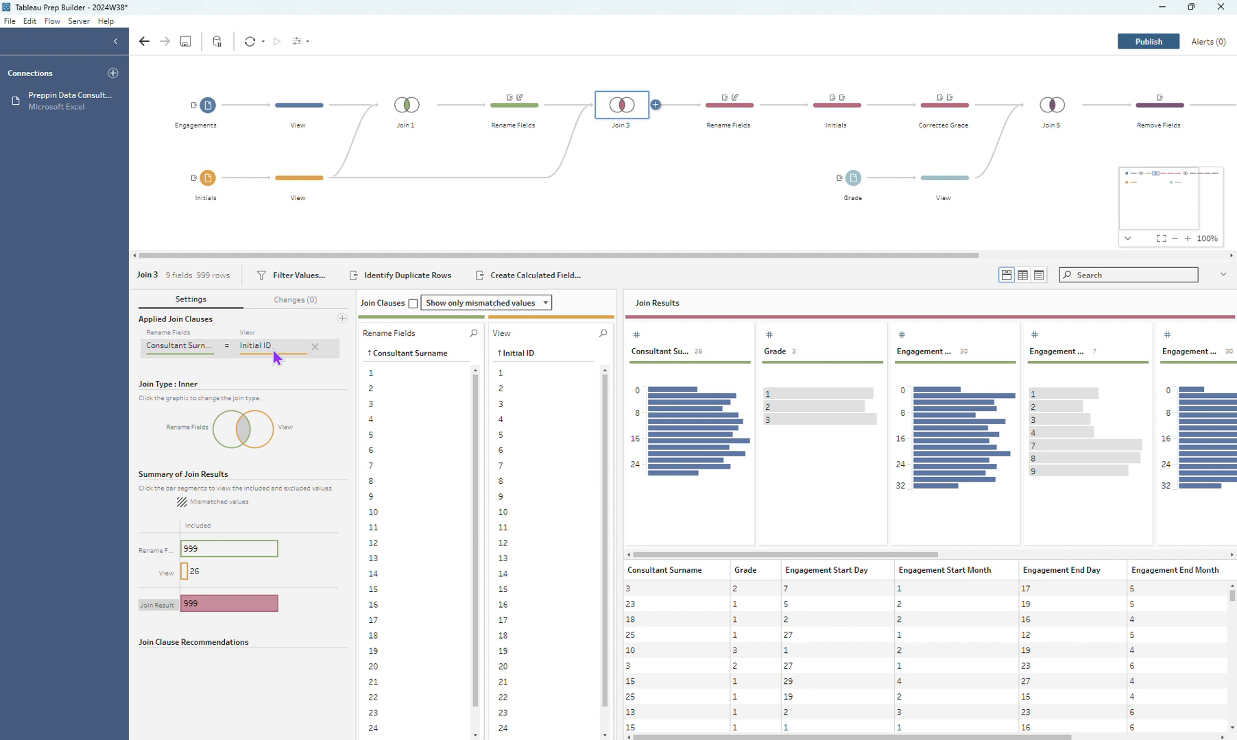
left_click(519, 114)
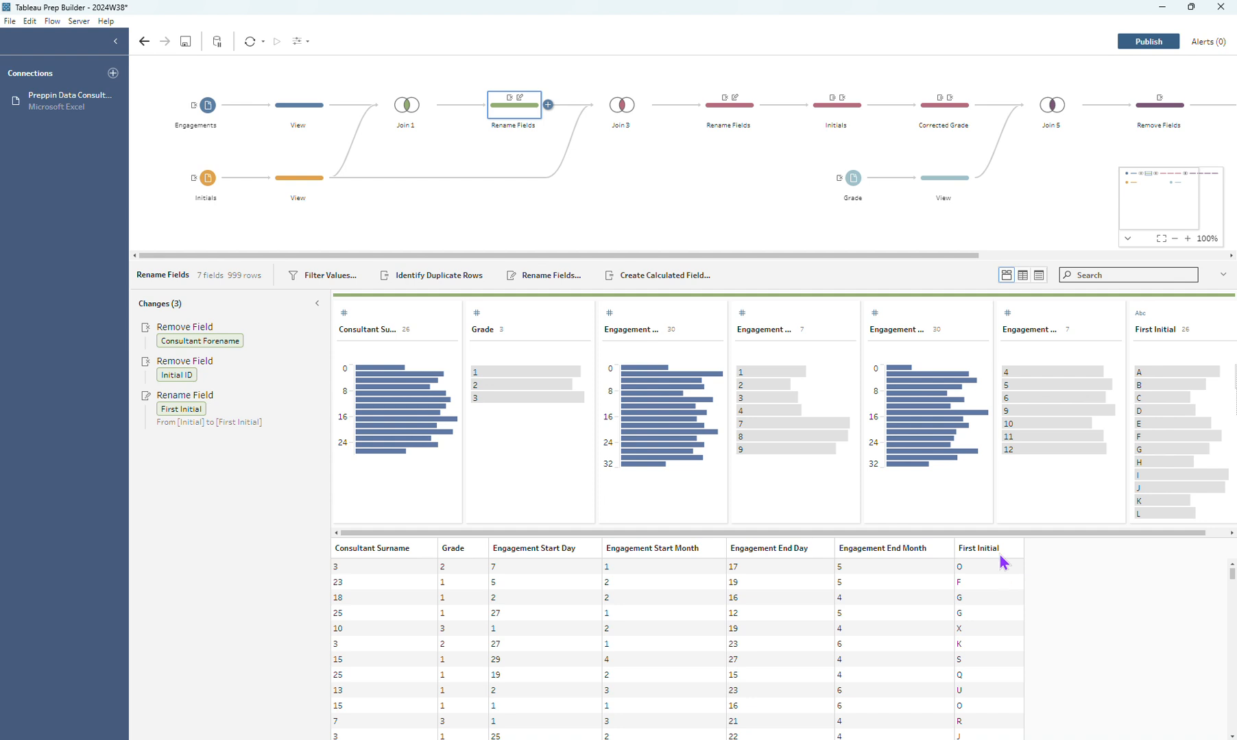
left_click(745, 113)
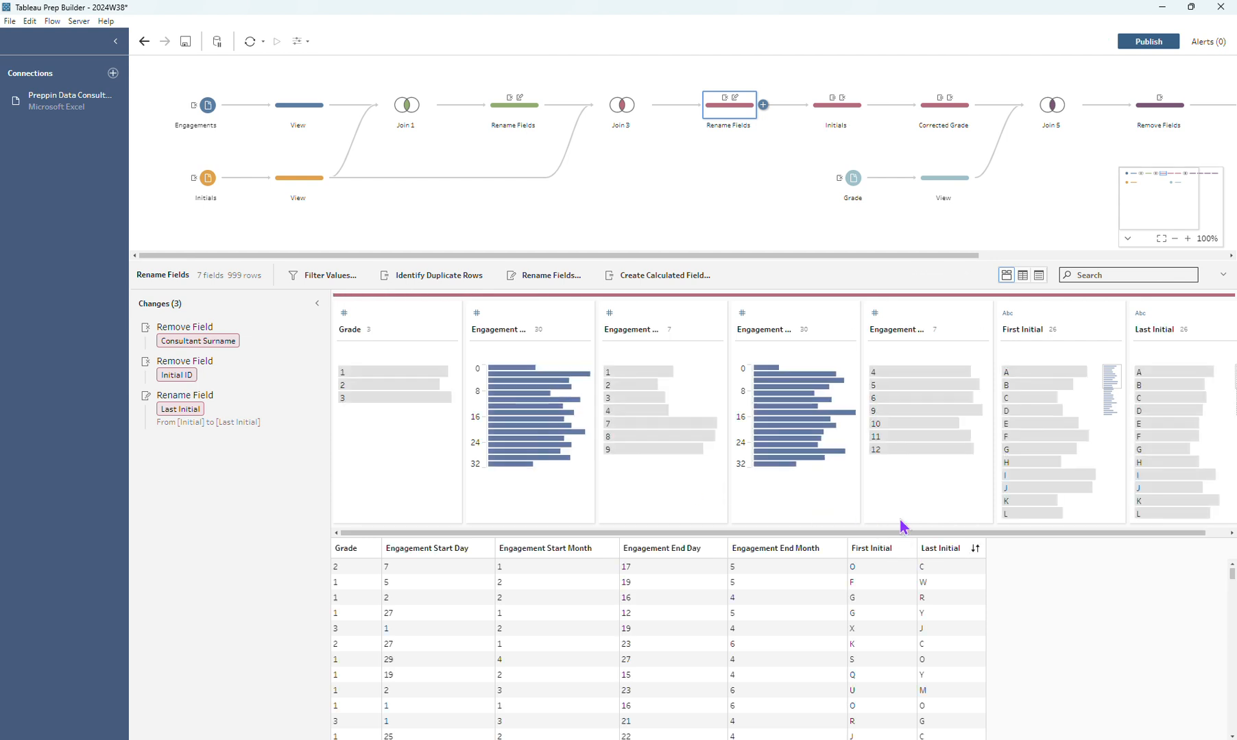
Review the Initials calculated field's formula and the removal of First Initial and Last Initial in the Initials step.
left_click(822, 108)
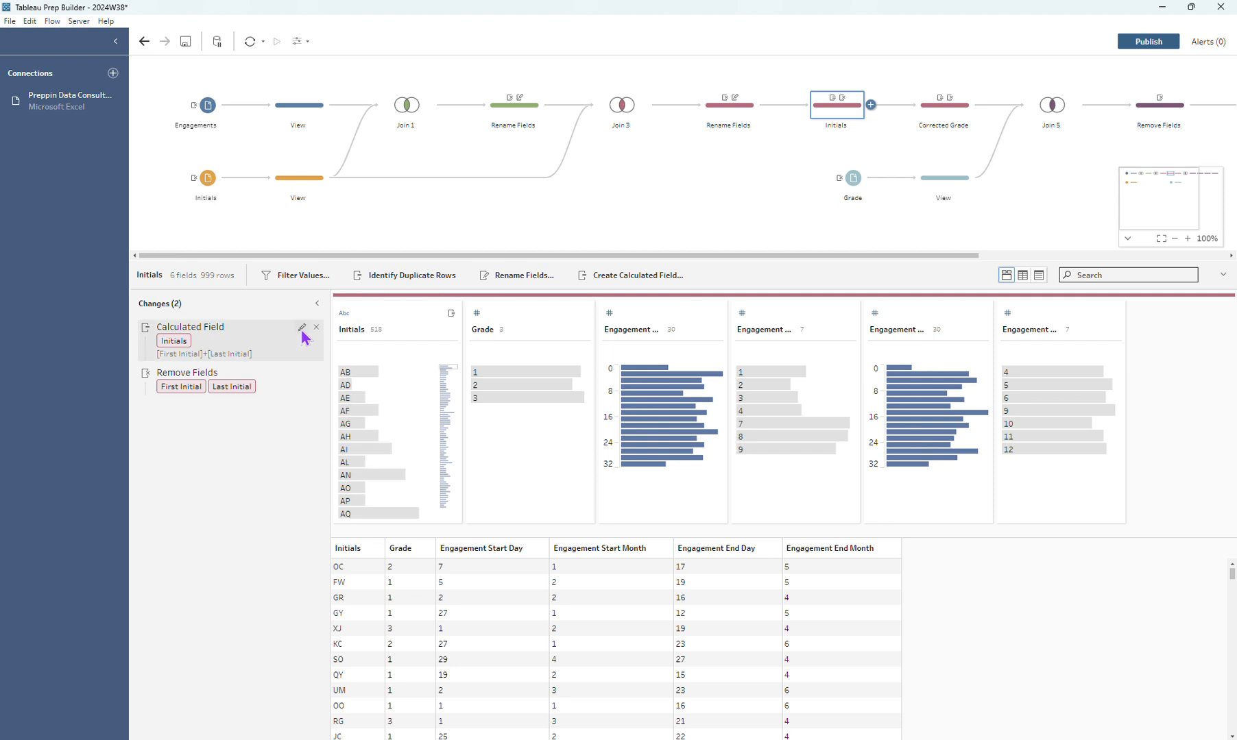
left_click(302, 328)
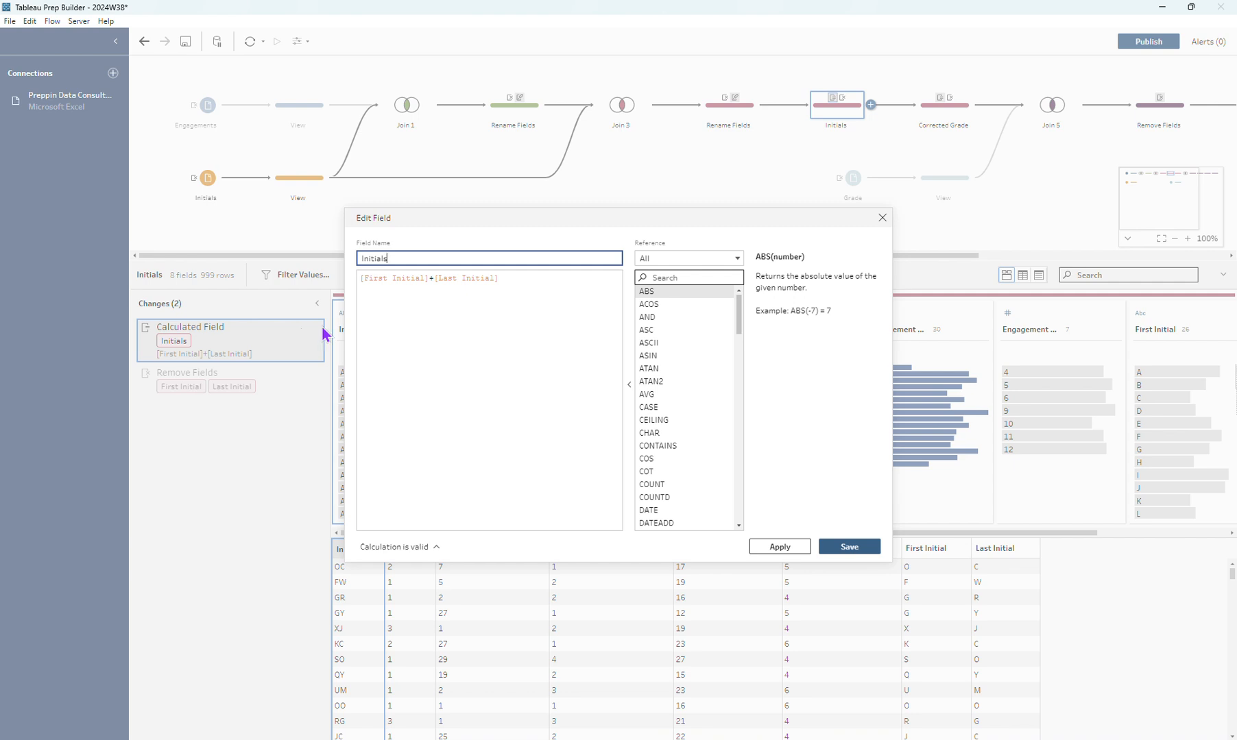
left_click(881, 219)
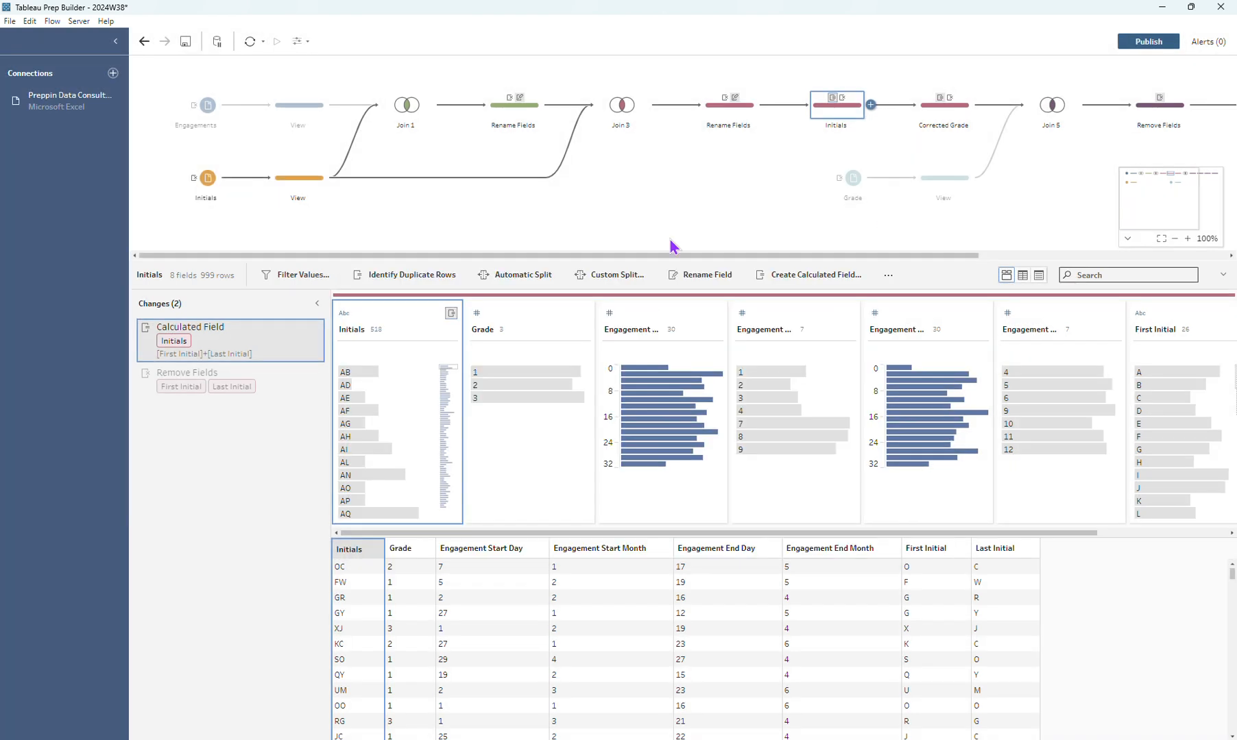
left_click(253, 373)
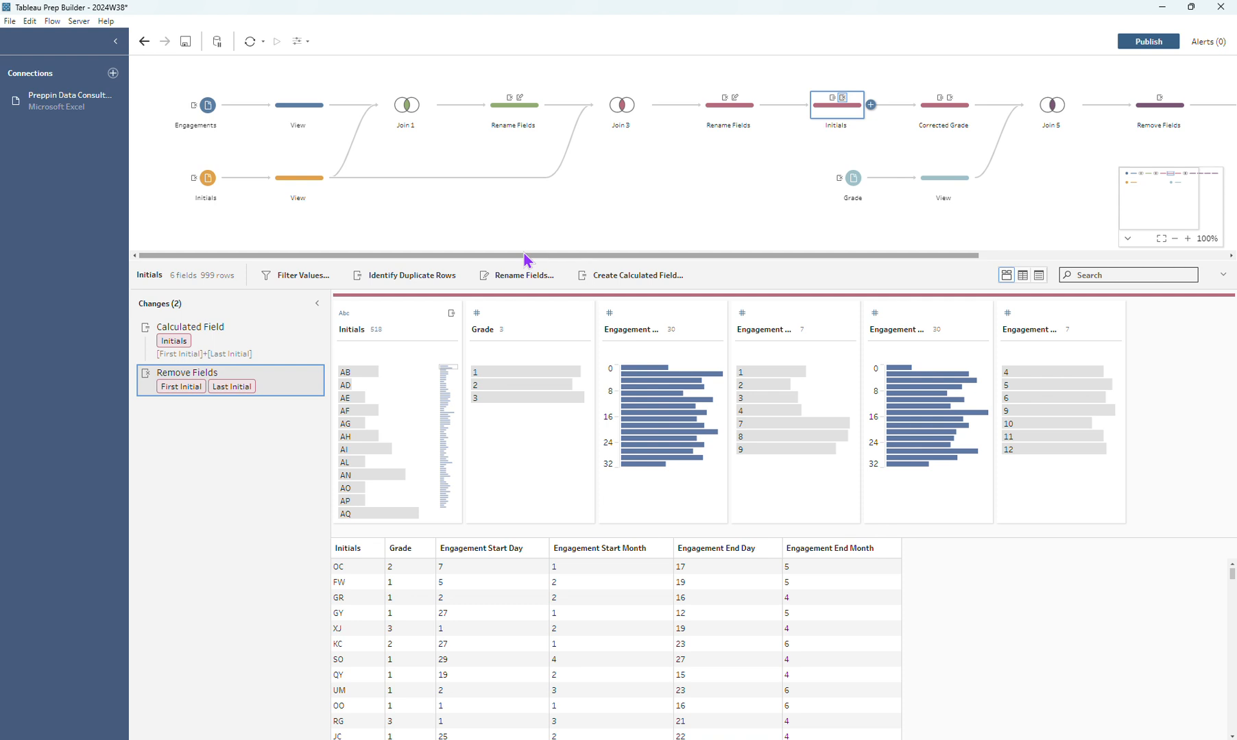
Inspect the AE rows, and create a FIXED LOD calculation of the minimum Grade grouped by Initials.
left_click_drag(526, 259, 756, 255)
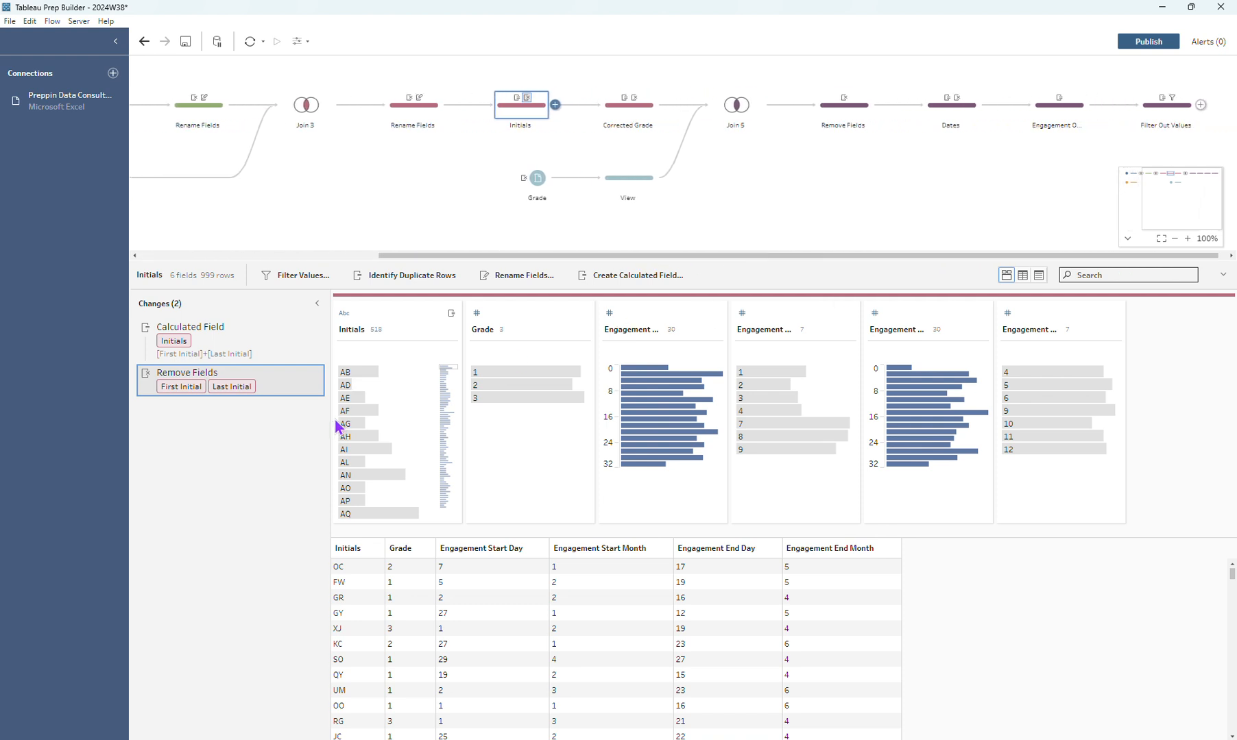
left_click(362, 401)
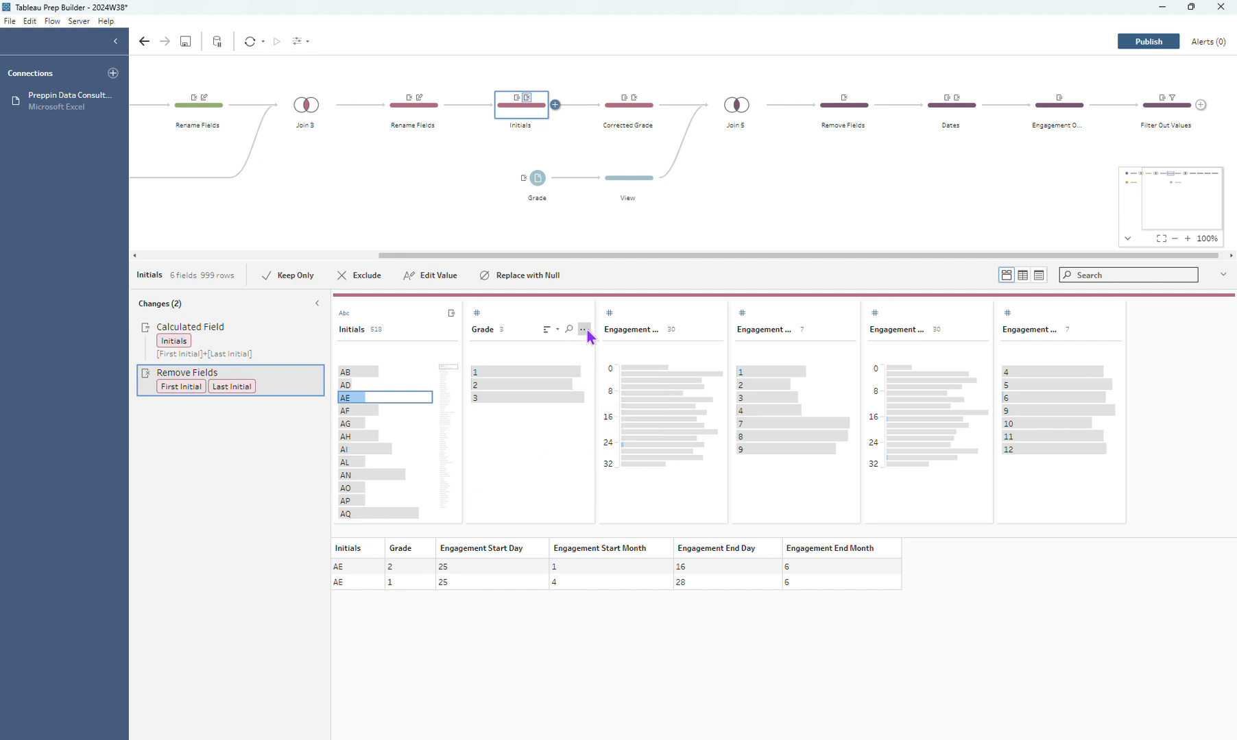
left_click(585, 331)
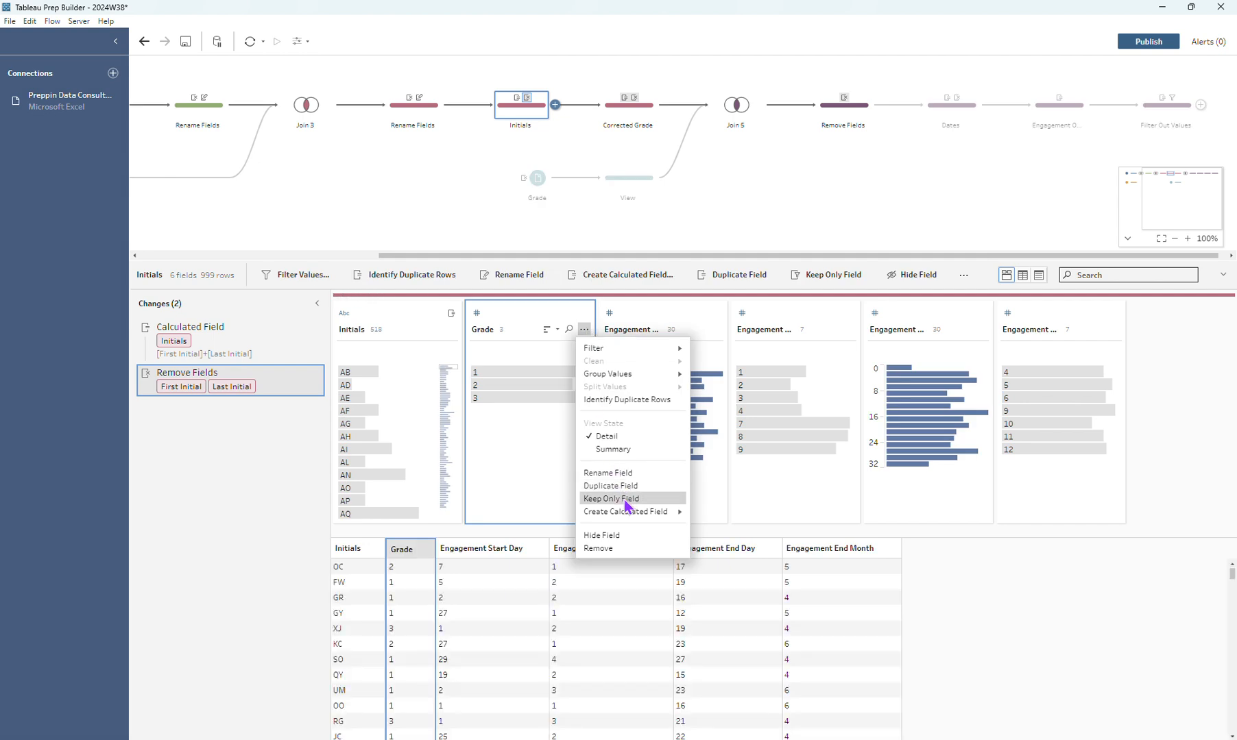
mouse_move(624, 514)
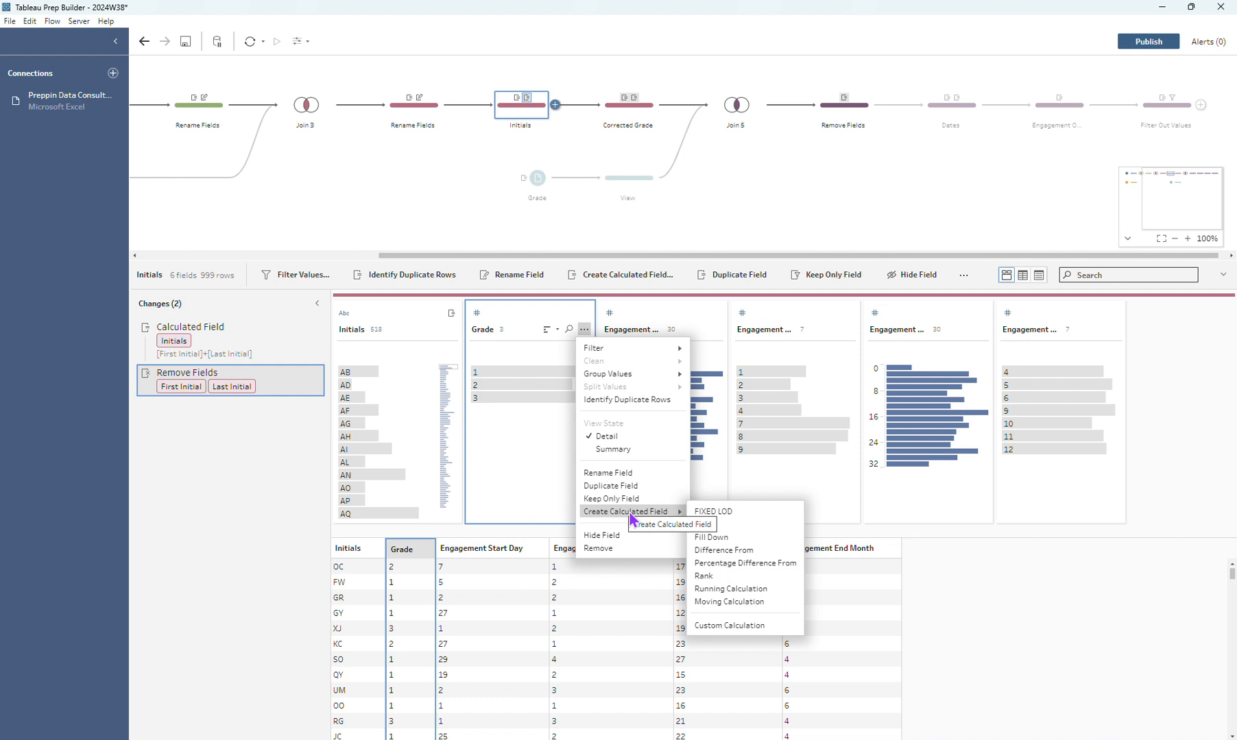
left_click(705, 514)
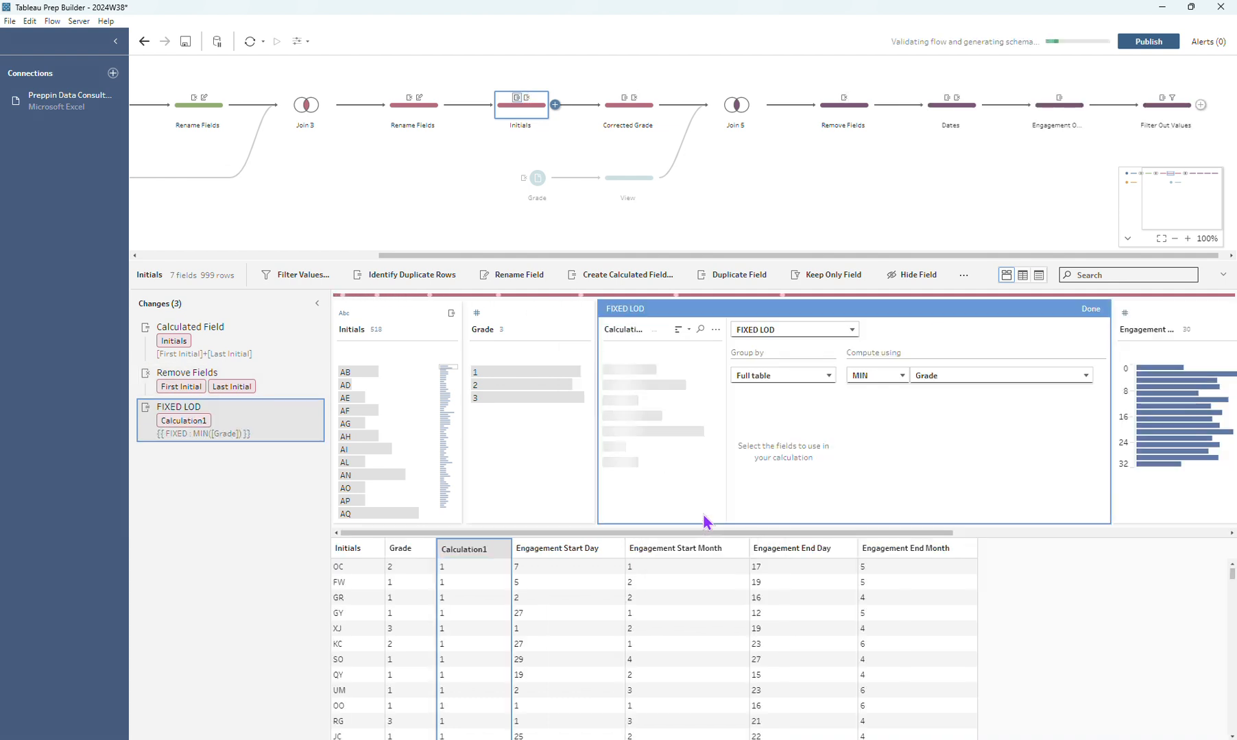
left_click(820, 379)
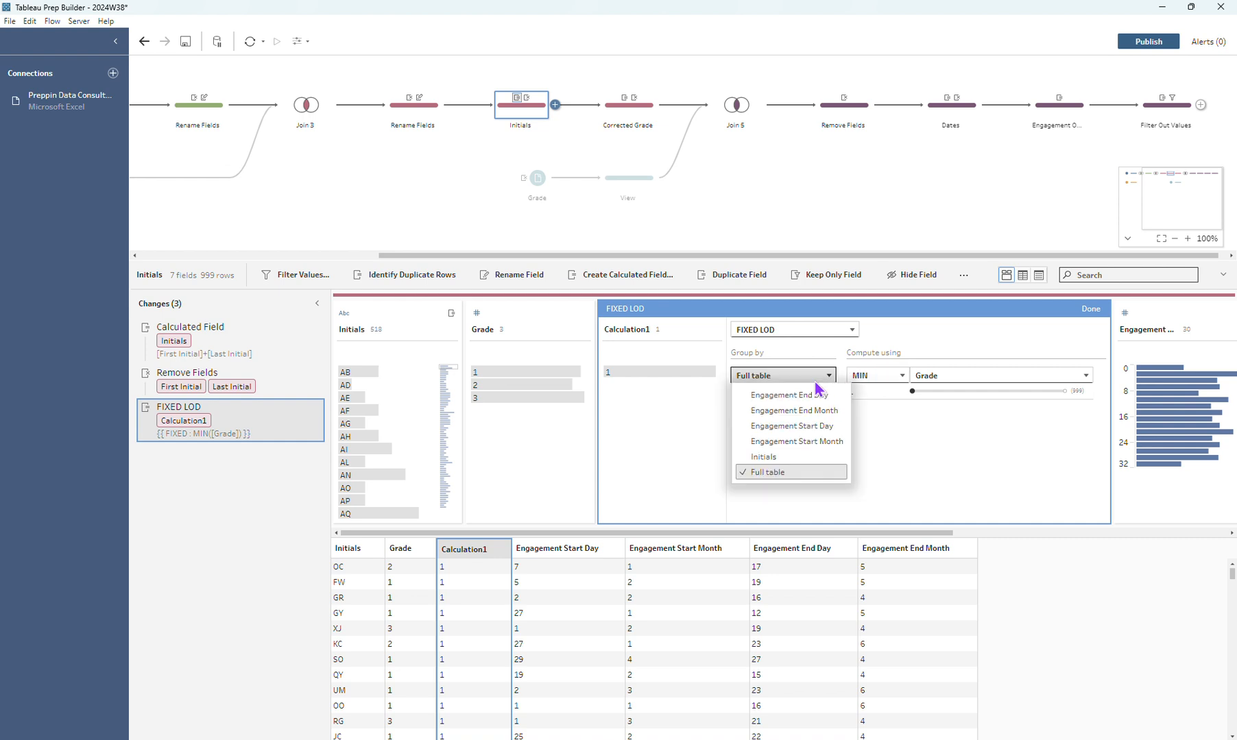
left_click(806, 458)
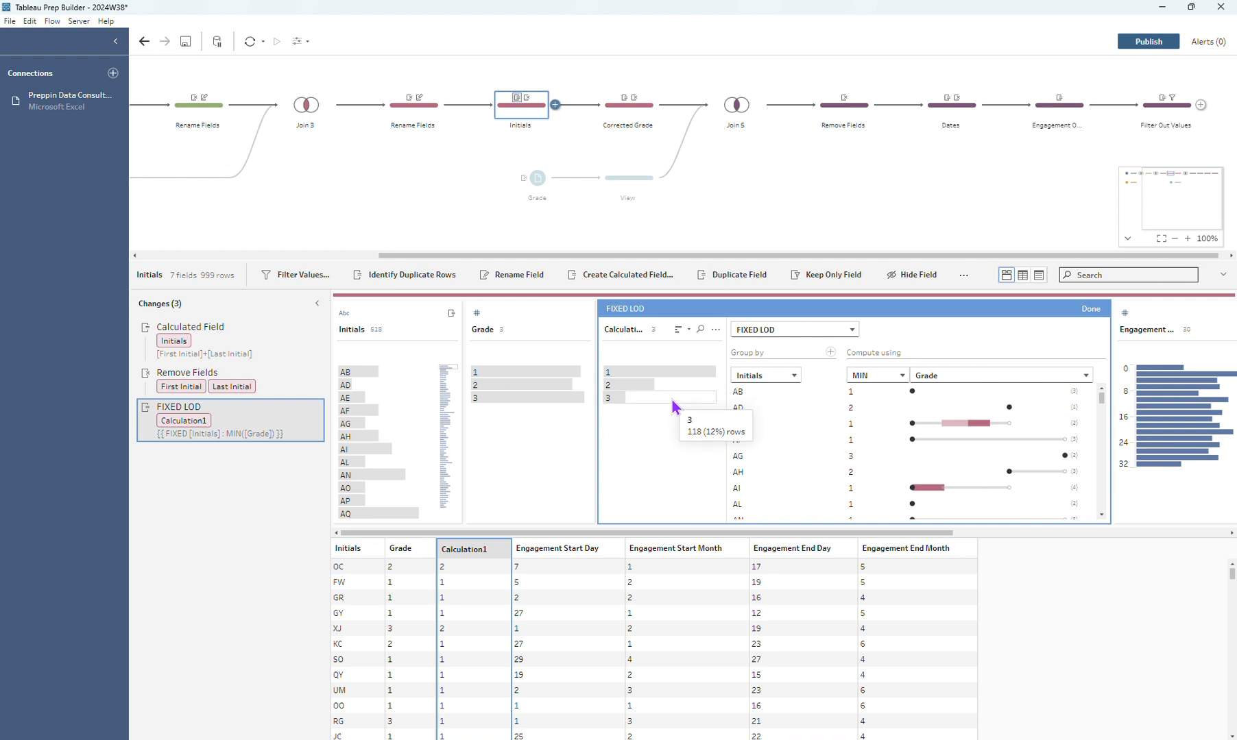
Check the FIXED LOD result for the AE rows and remove that calculation from the Initials step.
mouse_move(317, 419)
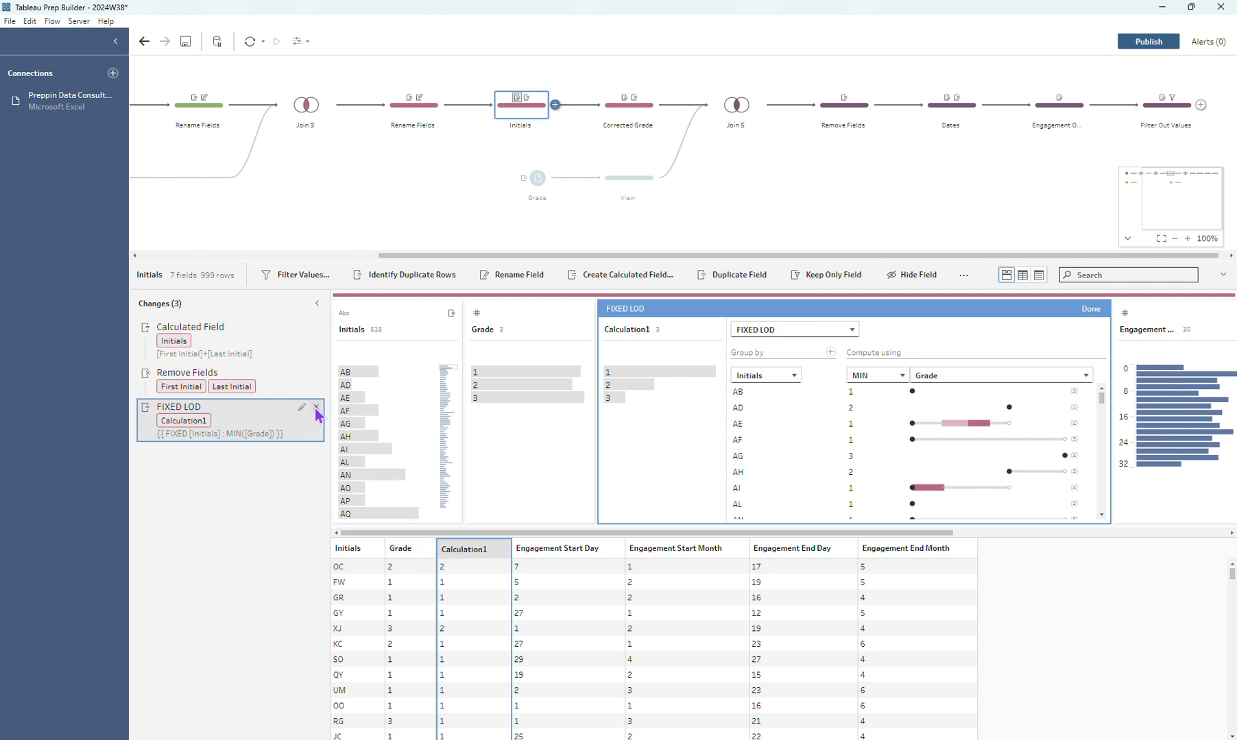
left_click(353, 399)
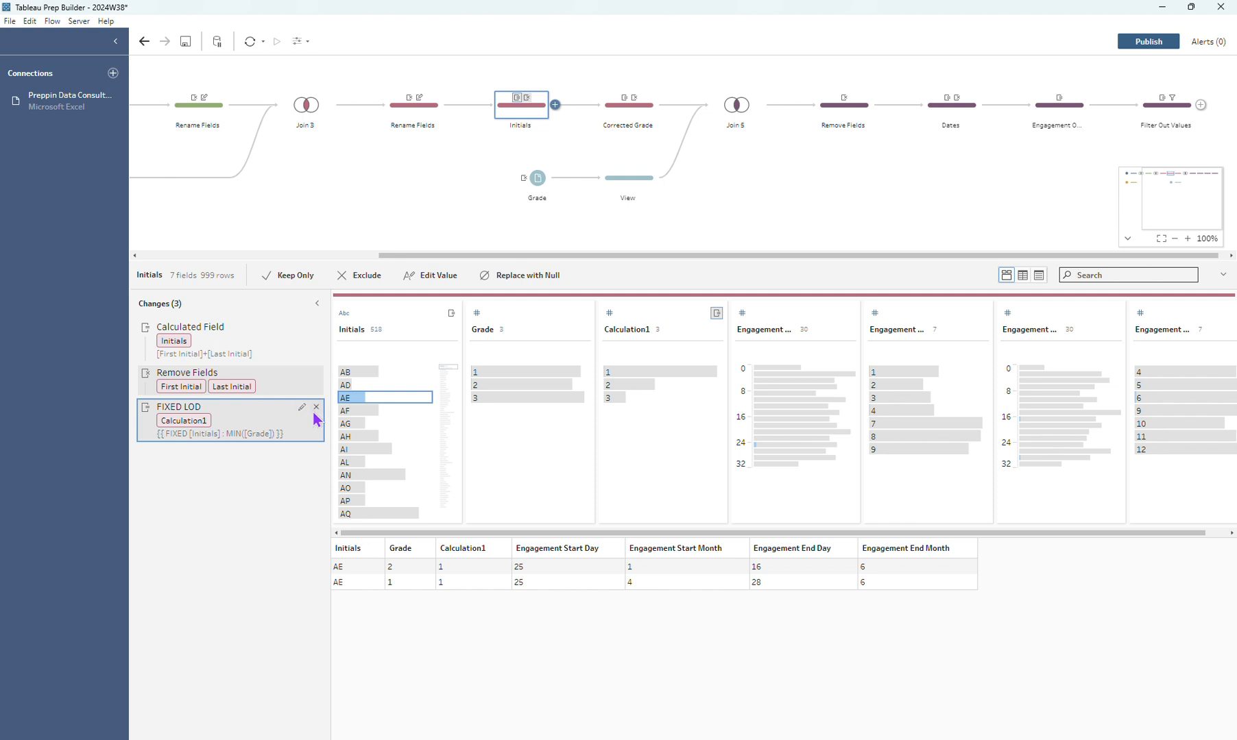
left_click(316, 407)
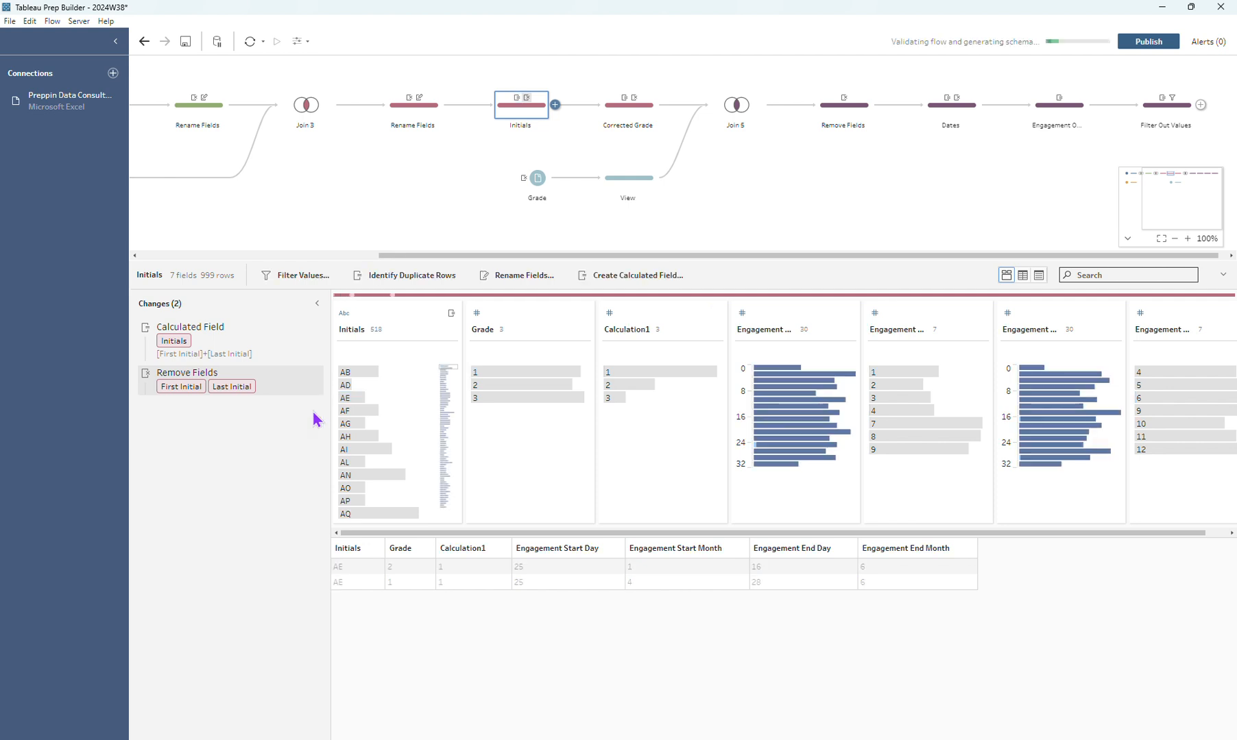
Examine the Corrected Grade step, the Grade input view, the join on Grade ID and the Remove Fields step.
left_click(618, 124)
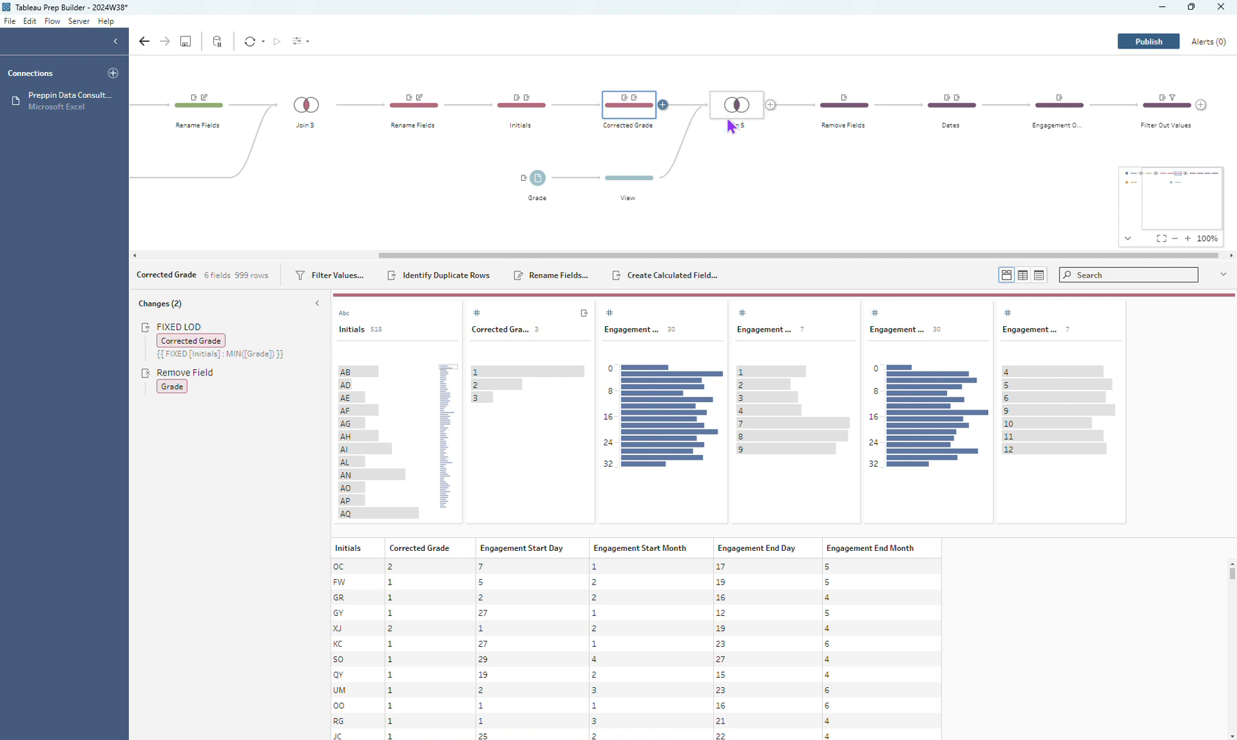
left_click(628, 184)
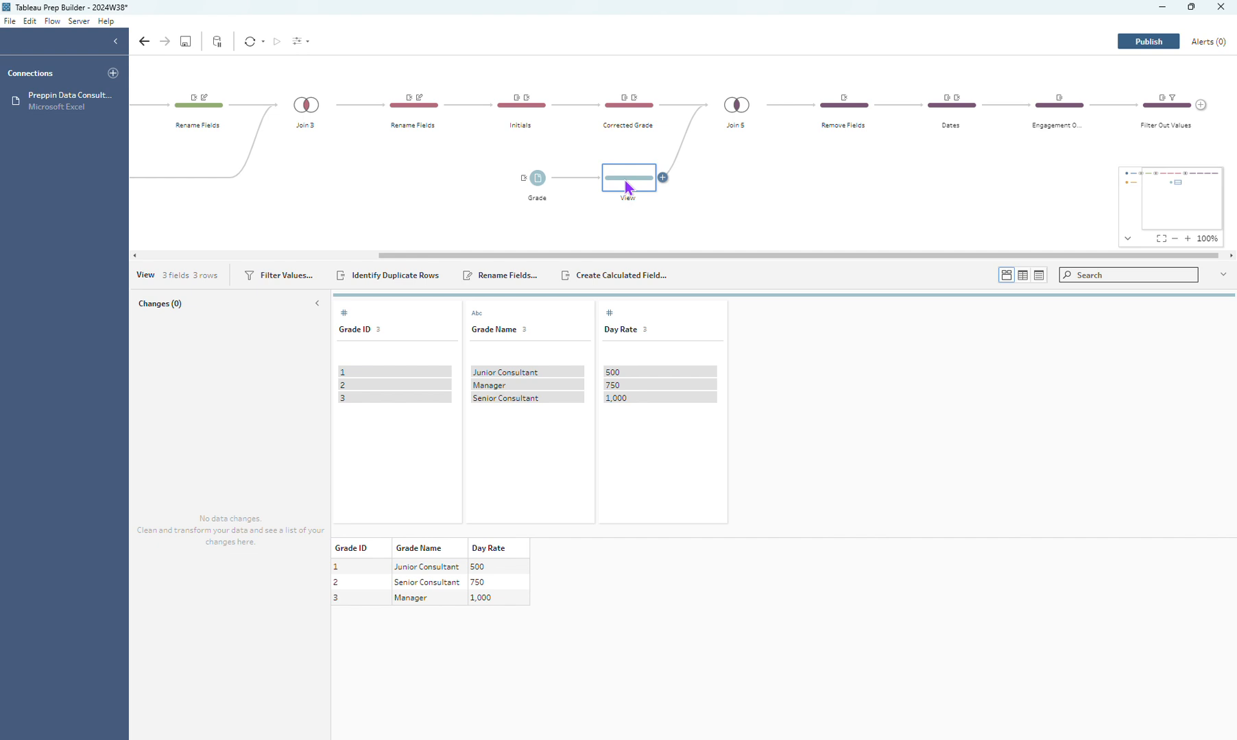
left_click(737, 108)
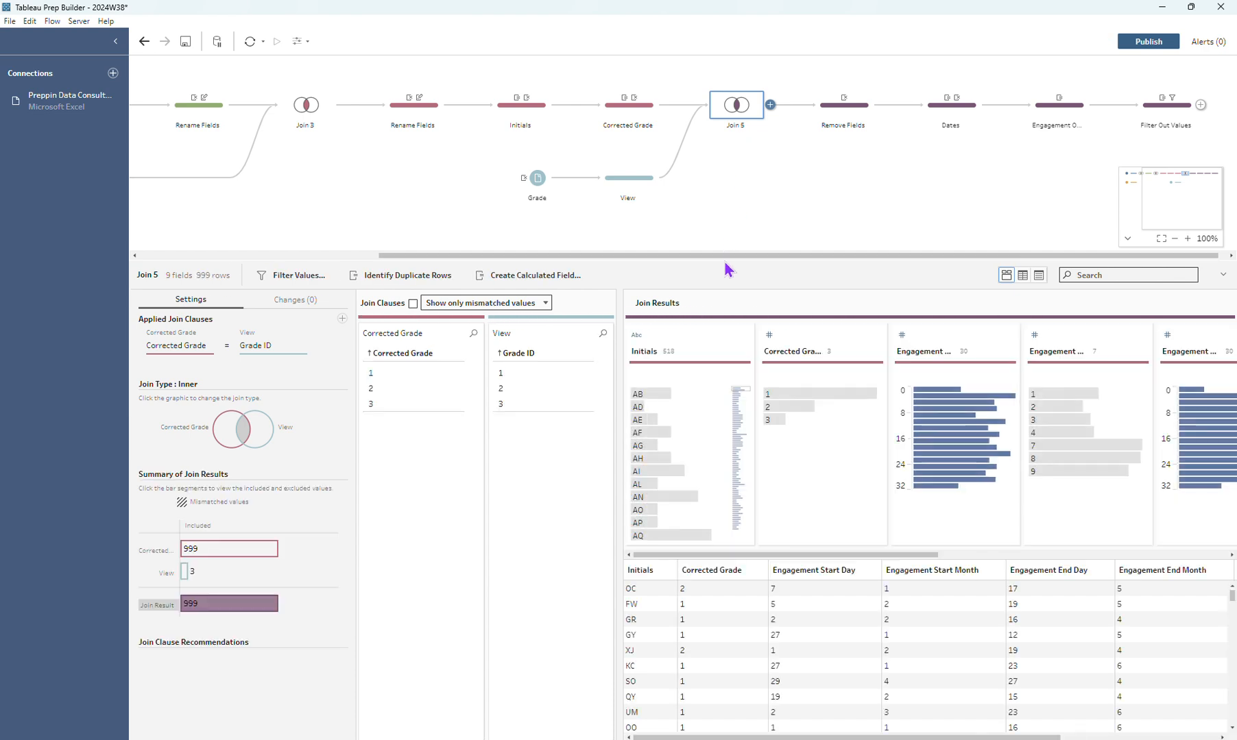
left_click_drag(757, 254, 969, 233)
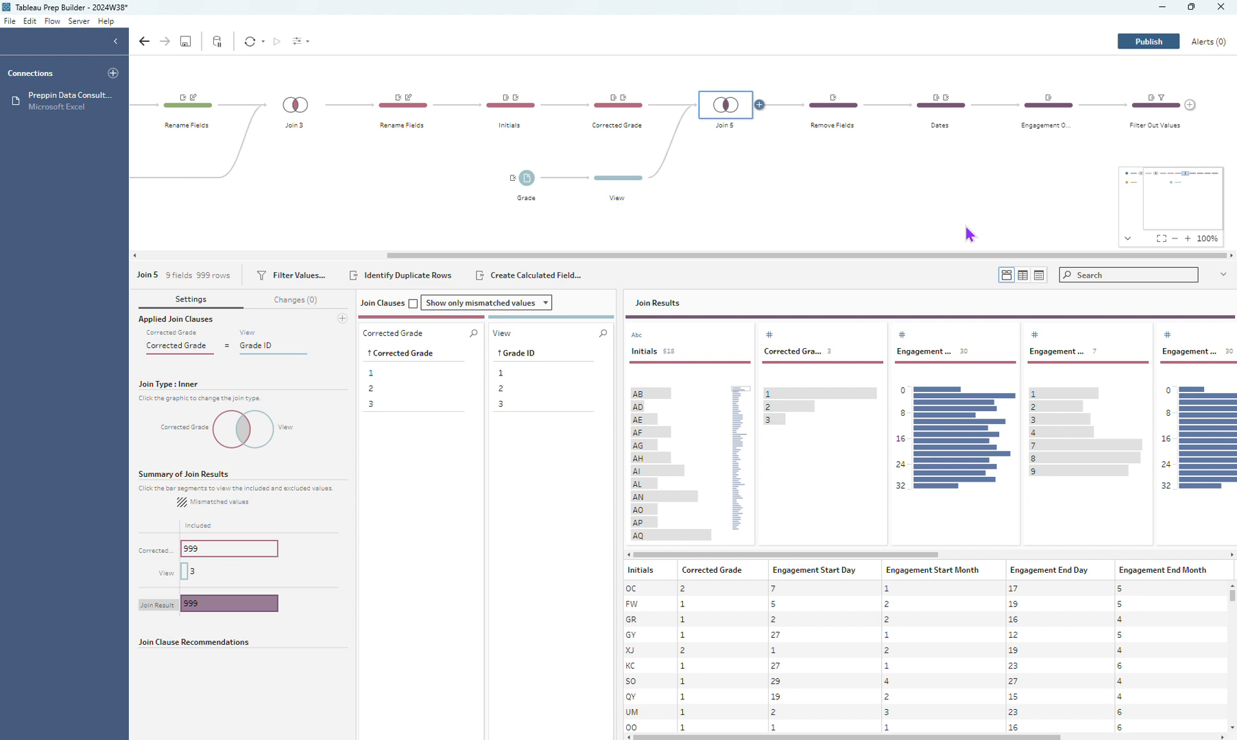
left_click(832, 124)
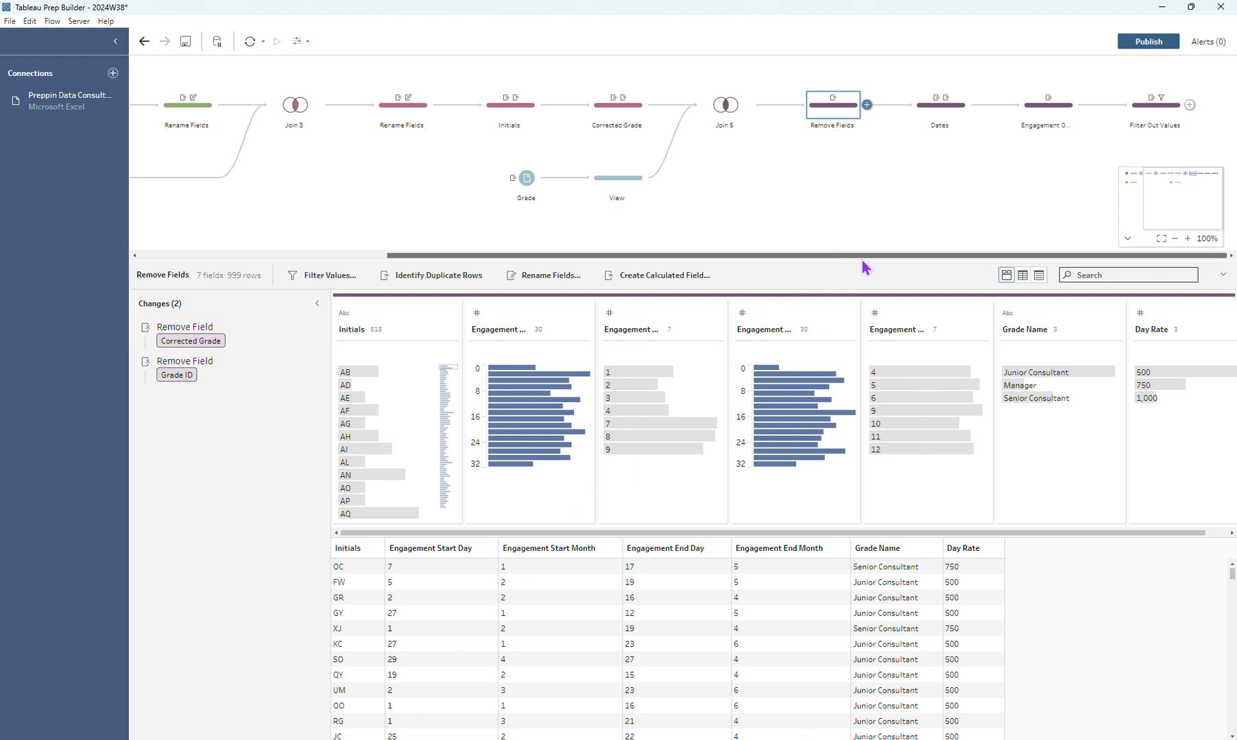
Review the MAKEDATE formulas for Start Date and End Date and the field removals in the Dates step.
left_click(940, 117)
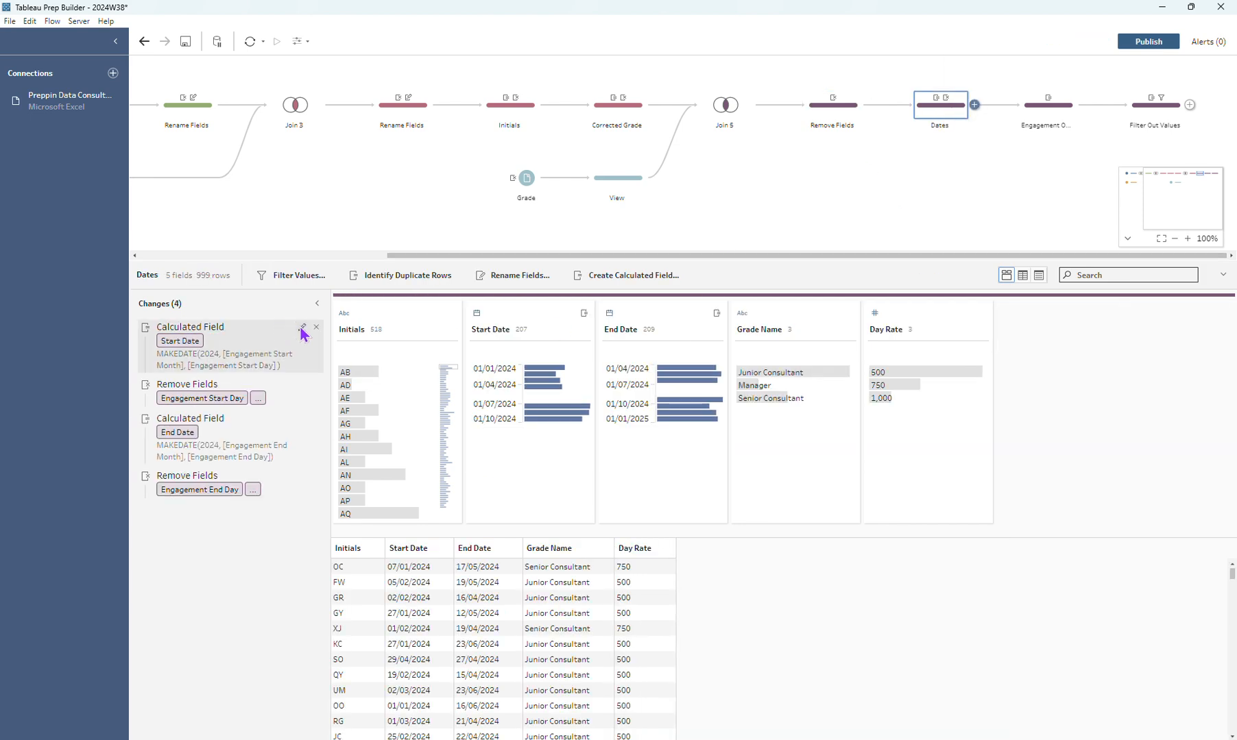
left_click(300, 329)
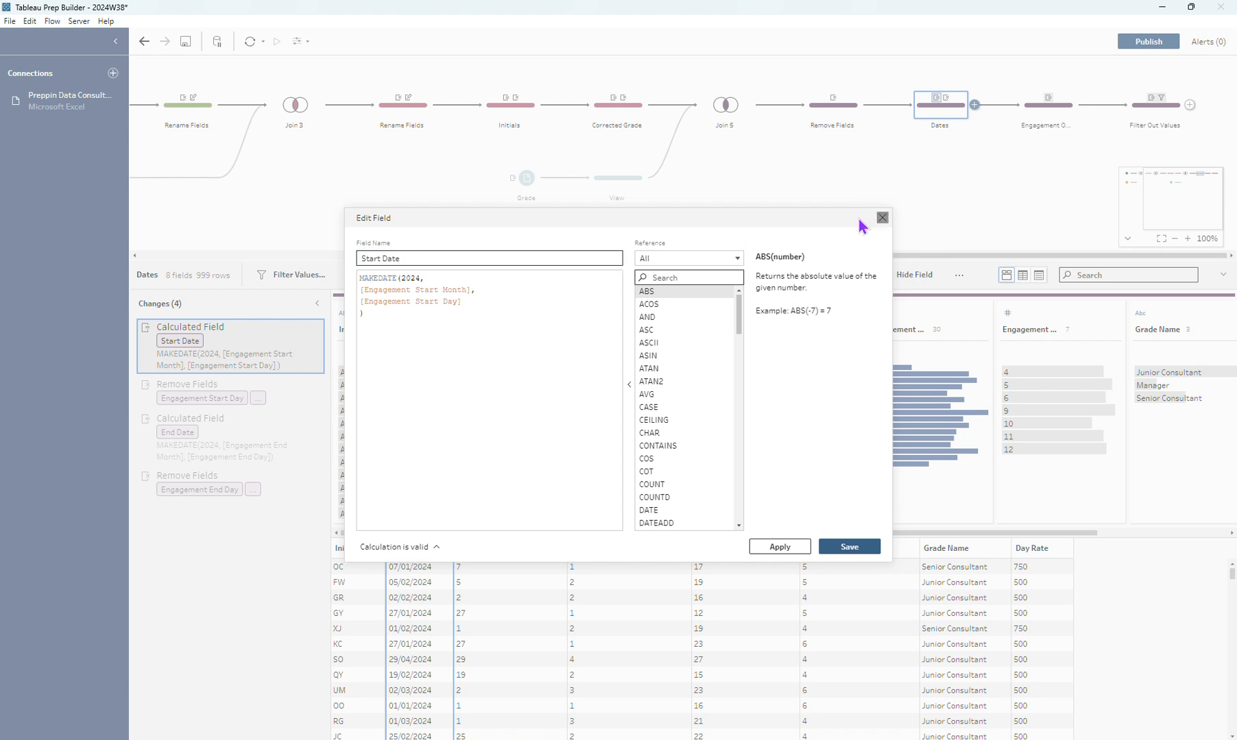
left_click(882, 218)
left_click(302, 419)
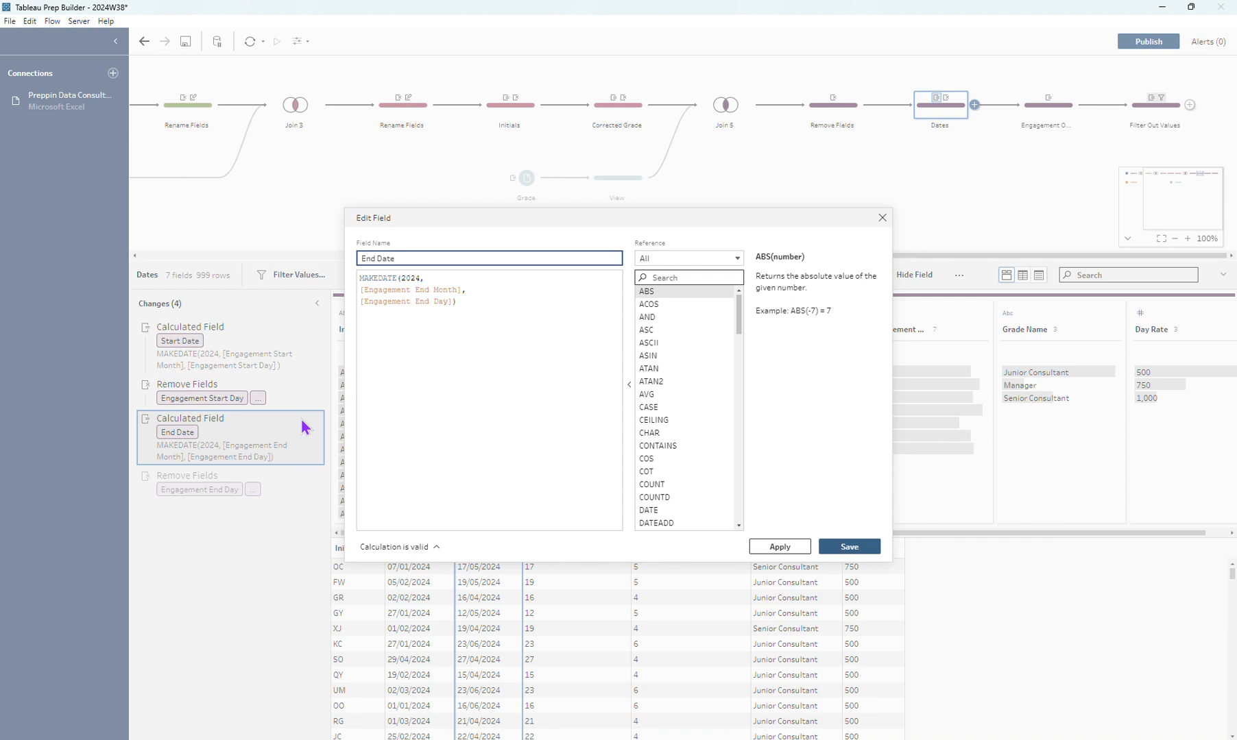
left_click(850, 548)
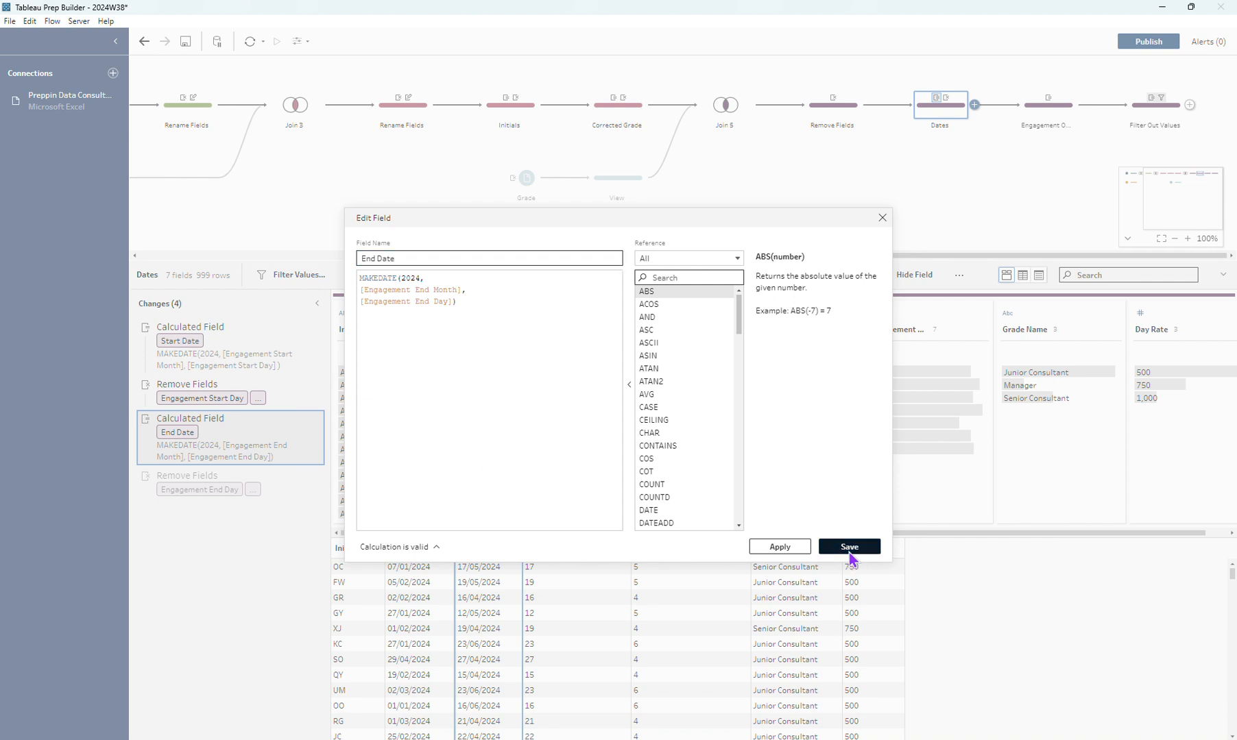
left_click(184, 489)
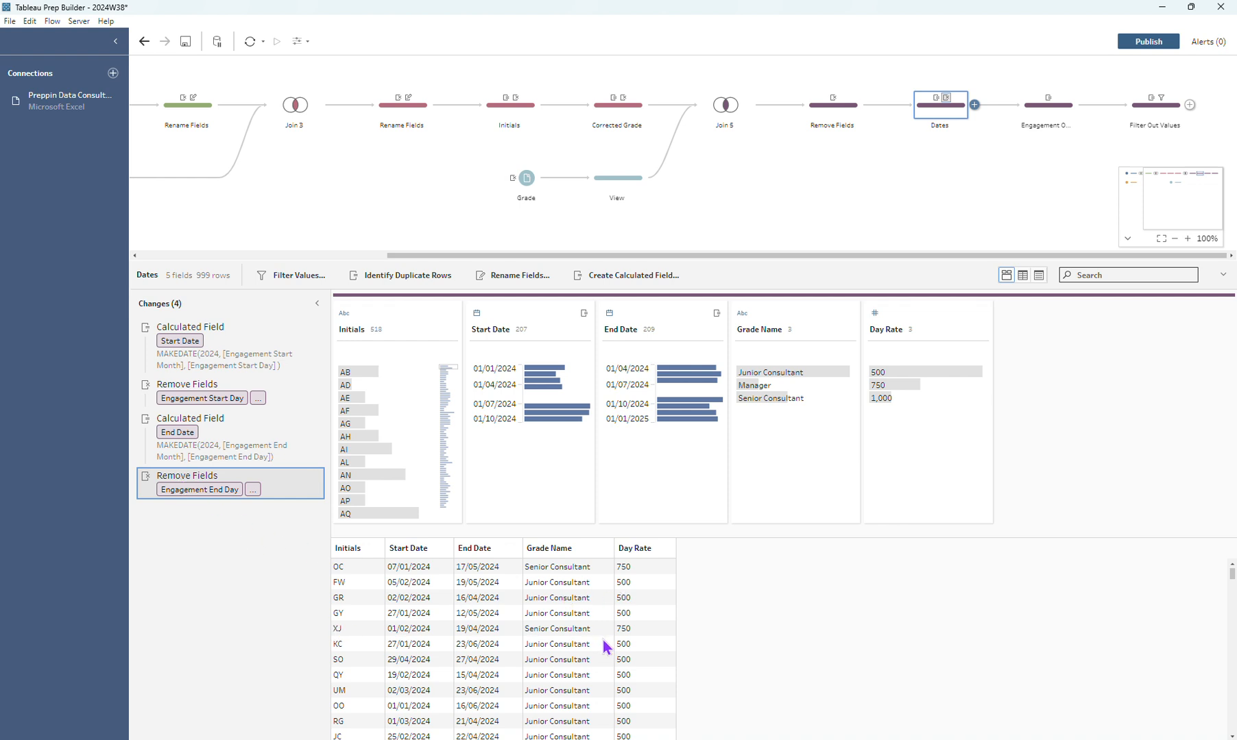
Inspect the AI rows in the Dates step, and create a Rank calculation on Start Date, grouped by Initials and ordered ascending.
left_click(1127, 238)
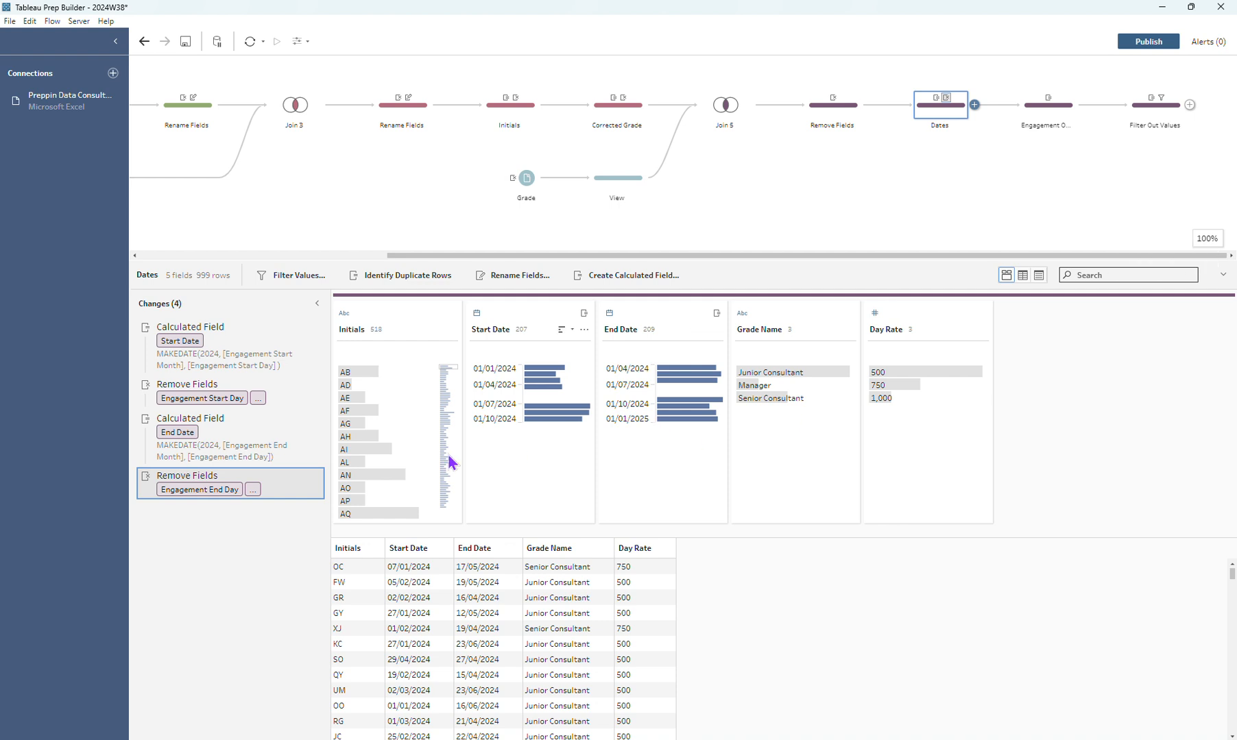
left_click(383, 451)
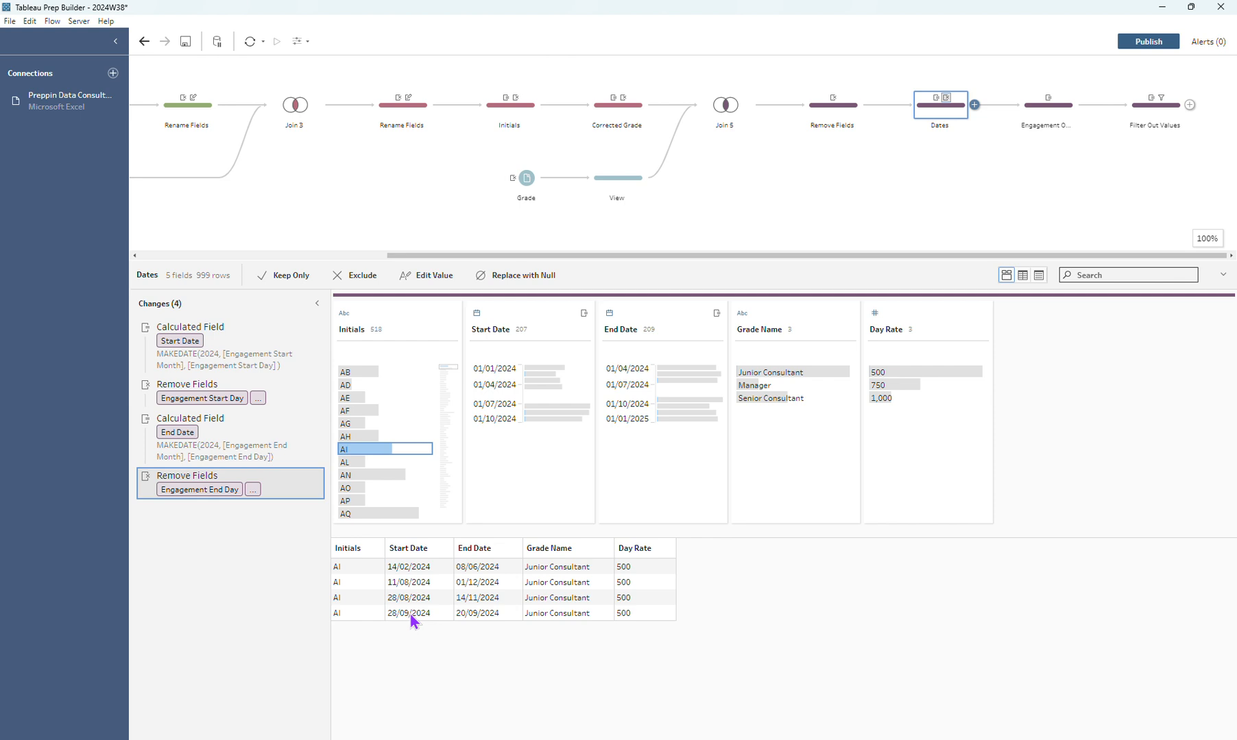
left_click(556, 317)
left_click(584, 329)
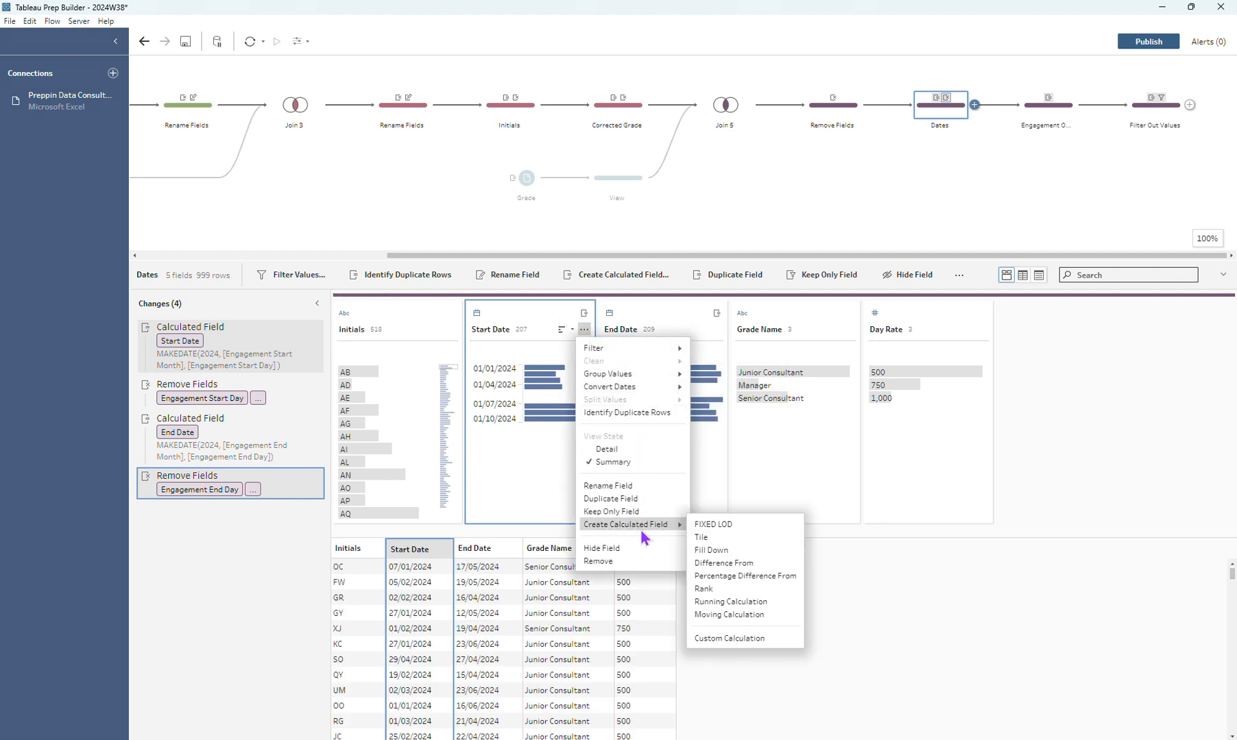
mouse_move(663, 526)
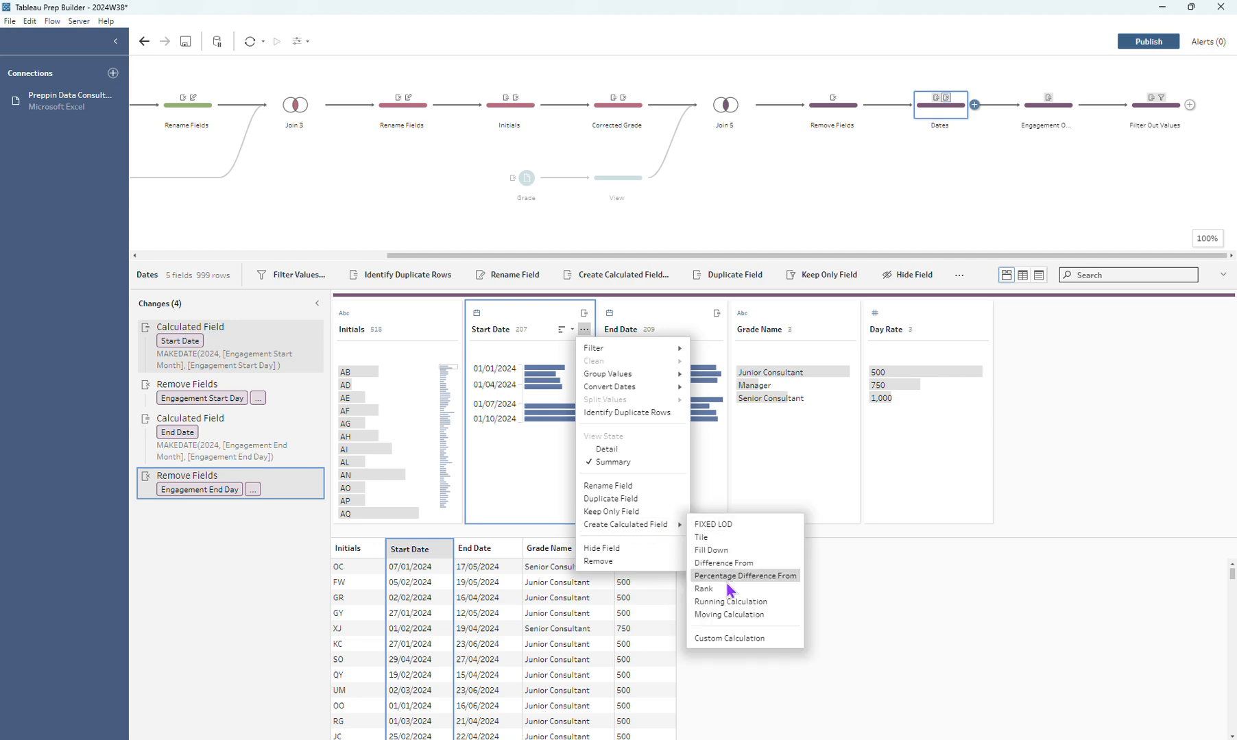
left_click(721, 588)
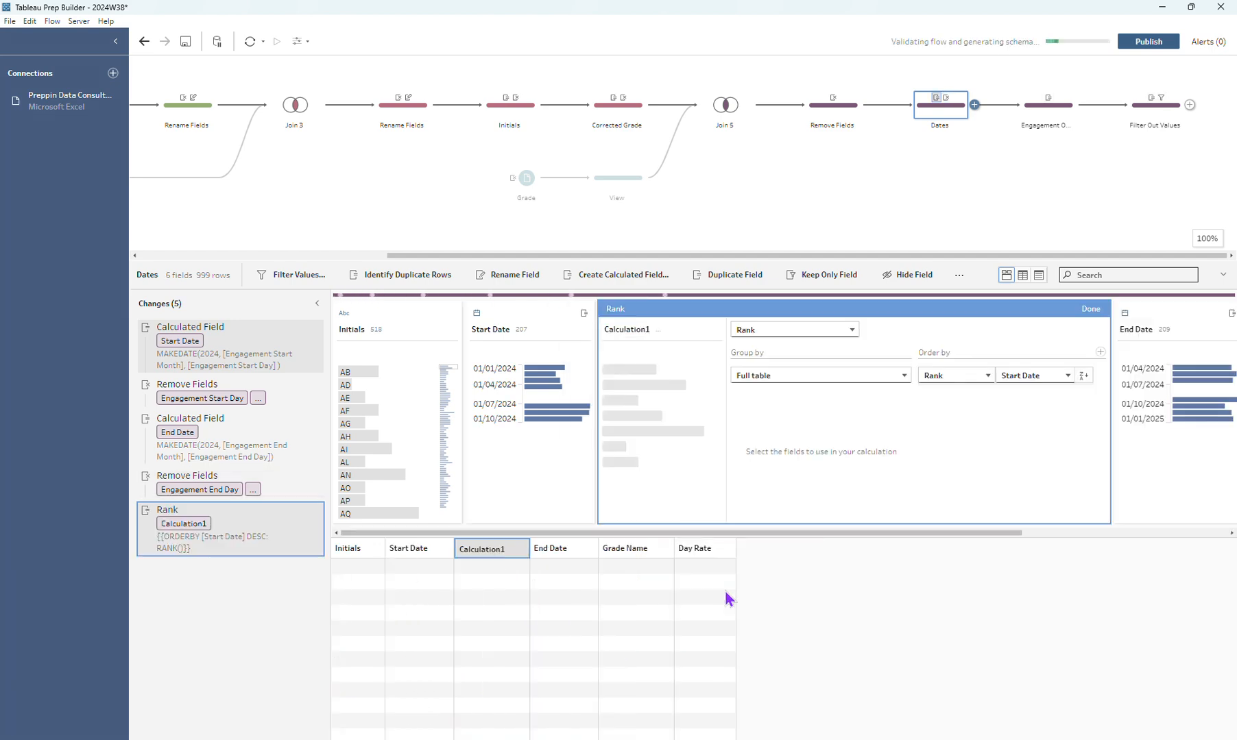
left_click(808, 377)
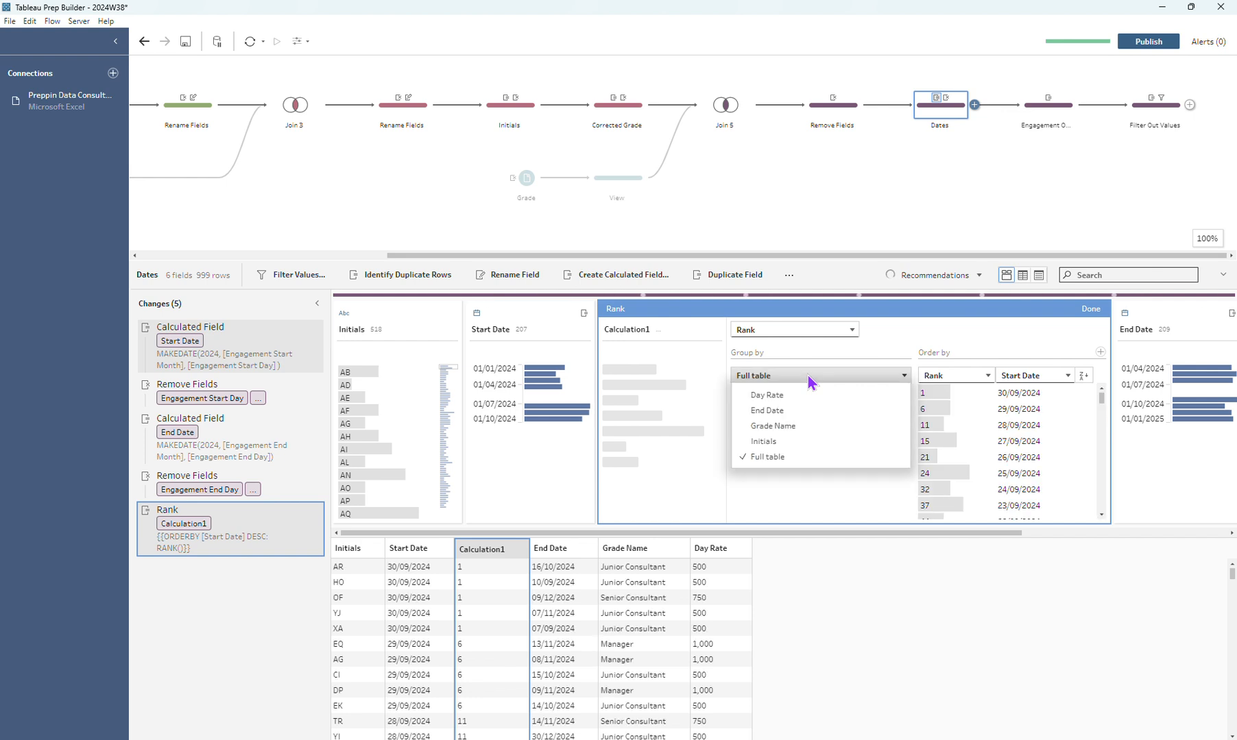
left_click(763, 441)
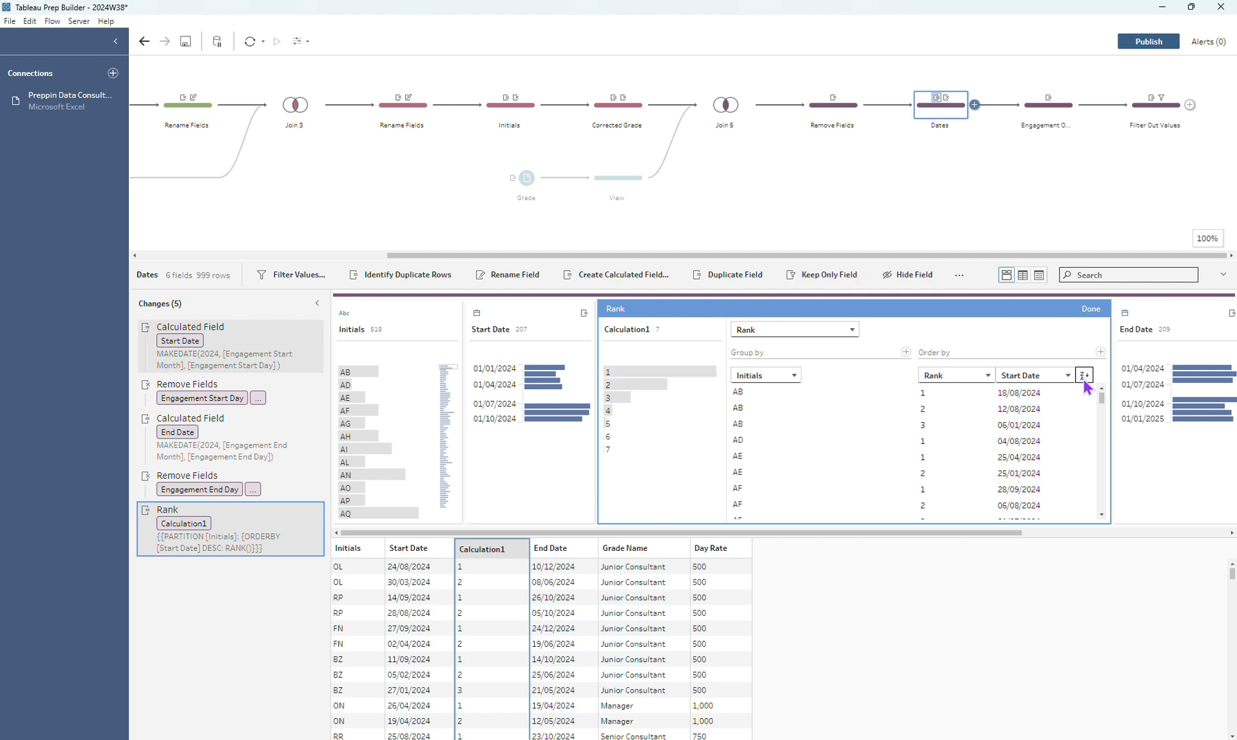
left_click(1084, 378)
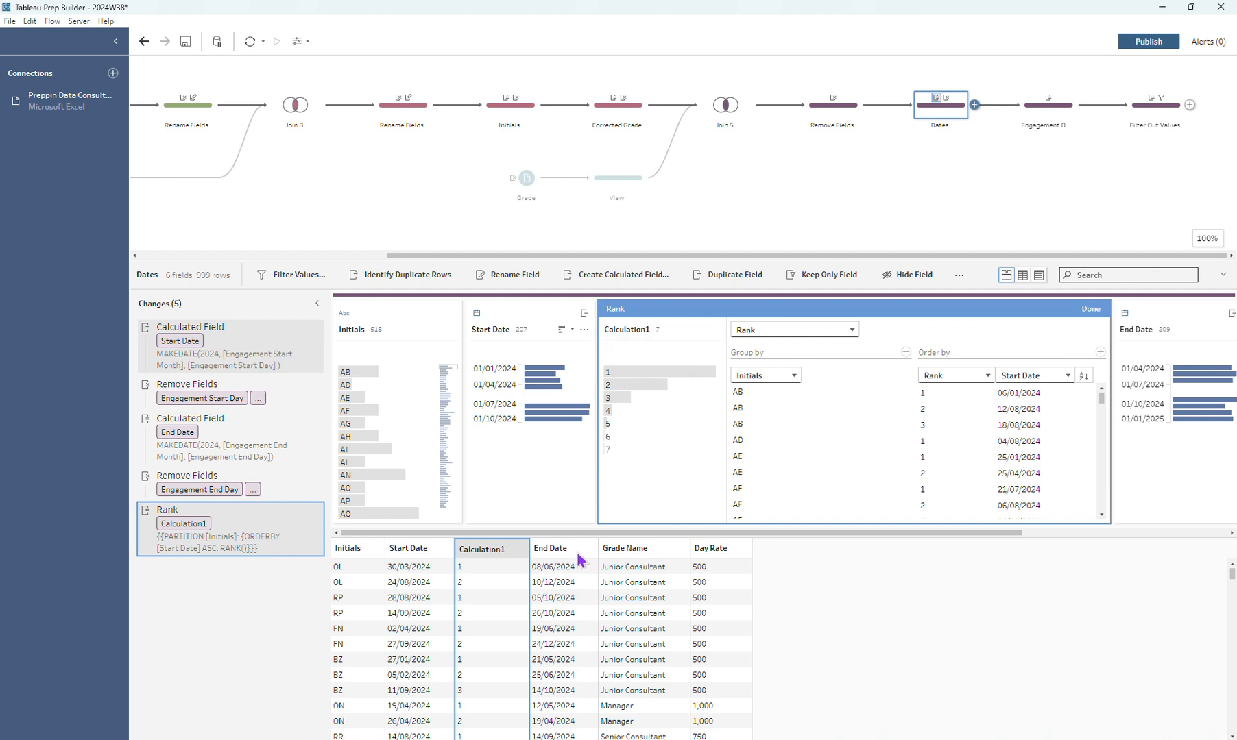
Check the Rank calculation against the AI rows and remove it from the Dates step.
left_click(353, 452)
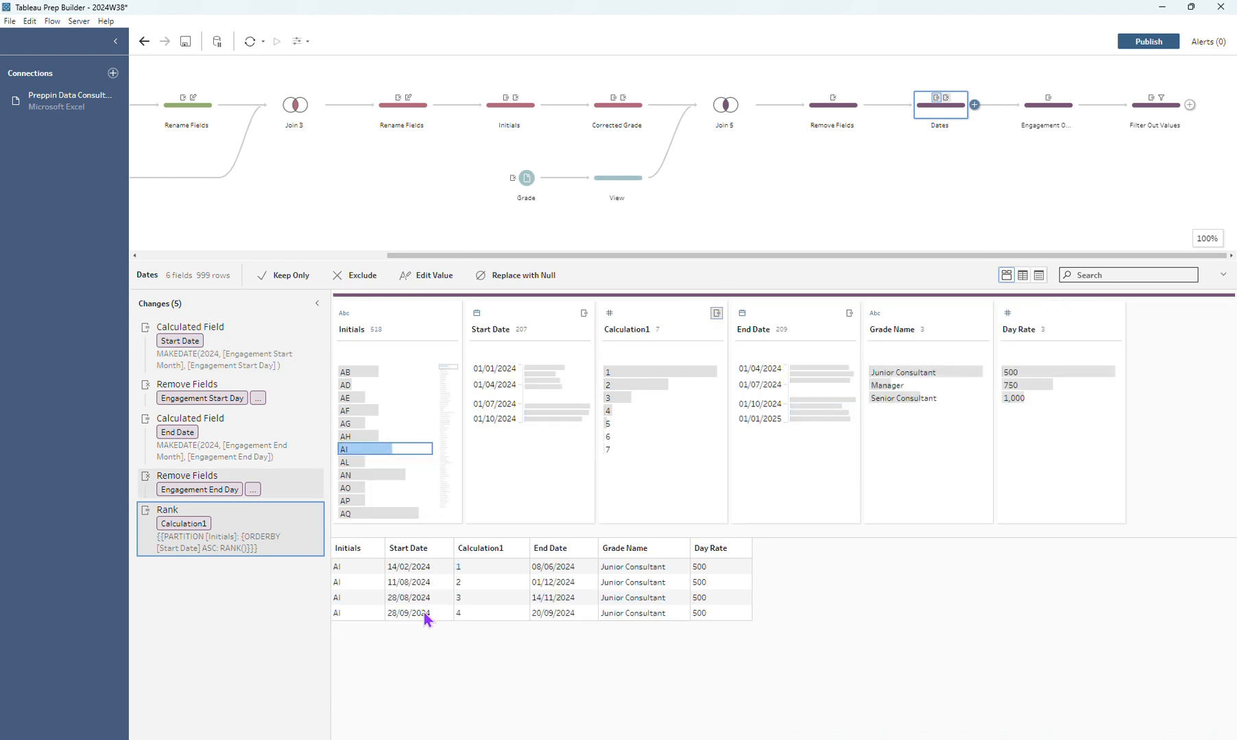
mouse_move(310, 512)
left_click(316, 511)
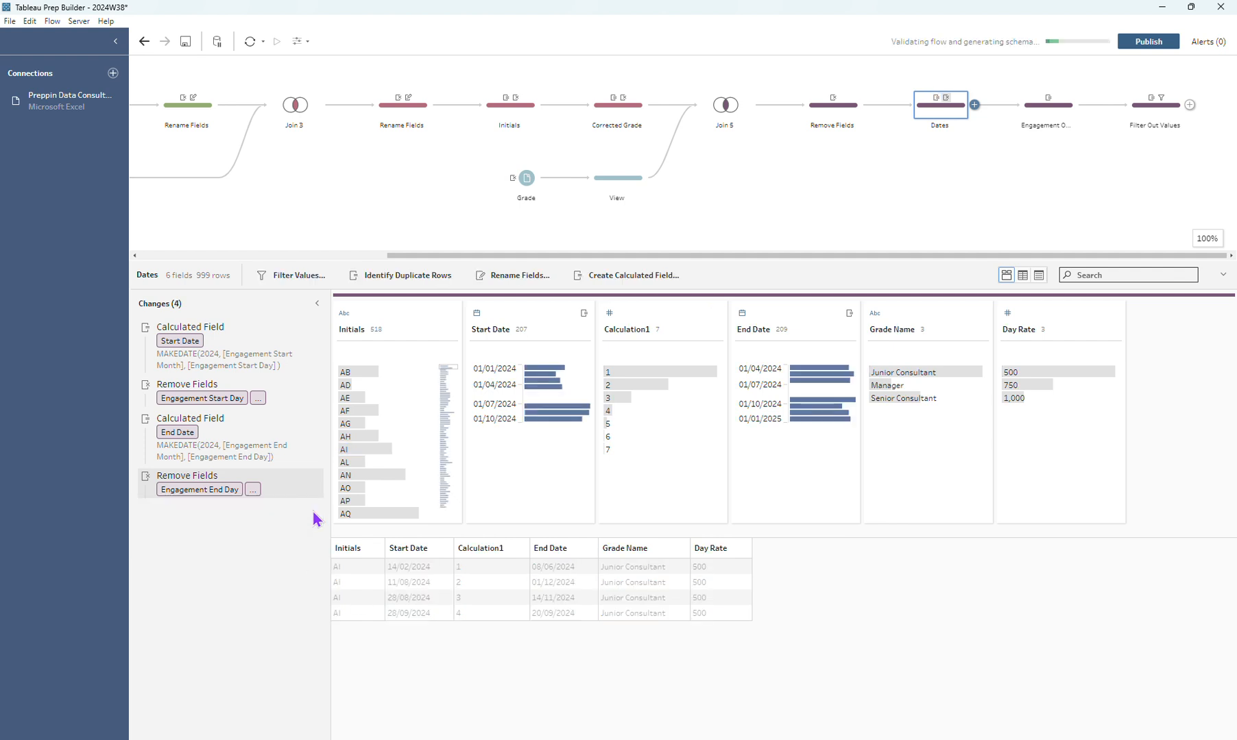
Review the Engagement Order step and the Previous Engagement End LOOKUP formula in Filter Out Values, checking that formula against the AI rows.
left_click(1073, 115)
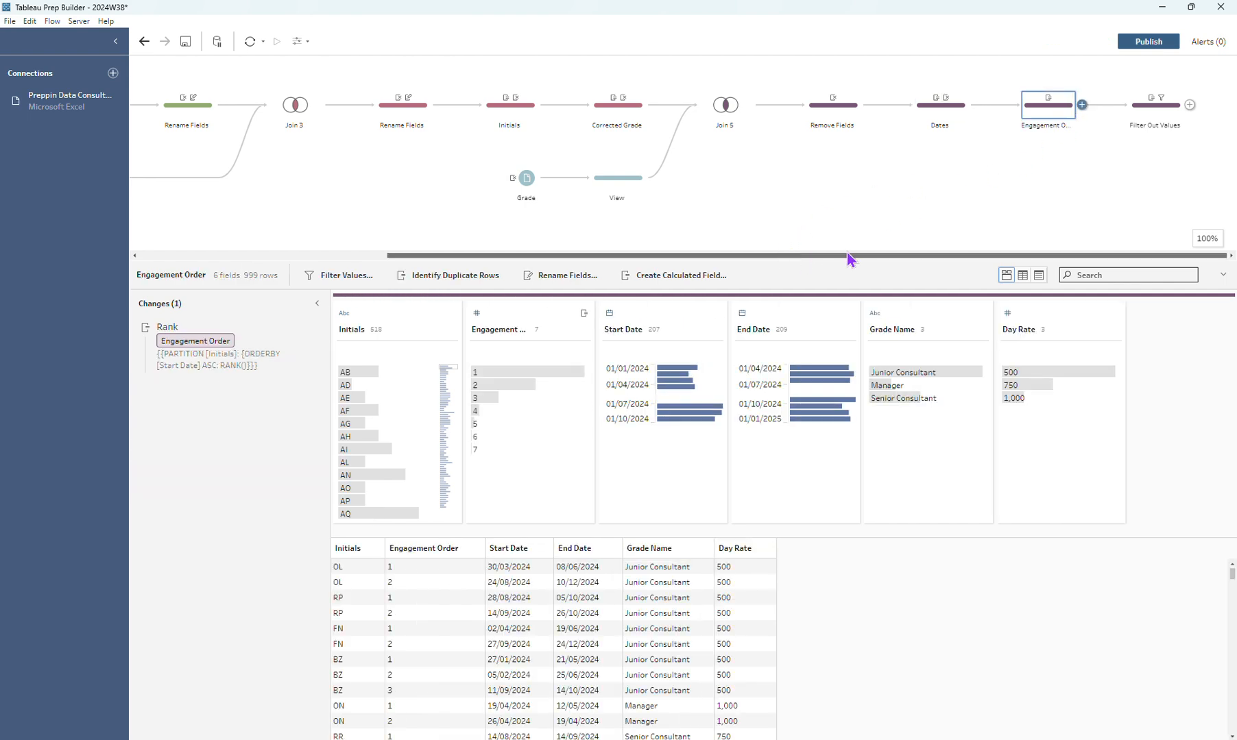
left_click(1152, 114)
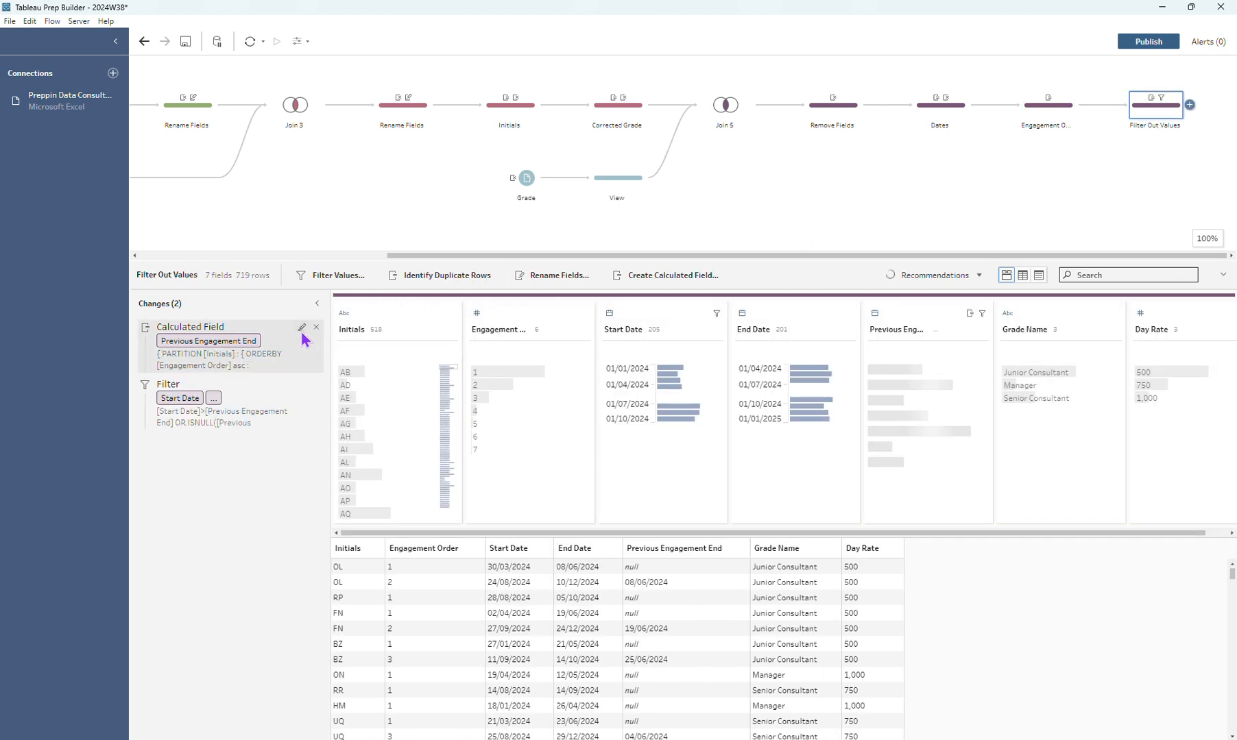
left_click(302, 328)
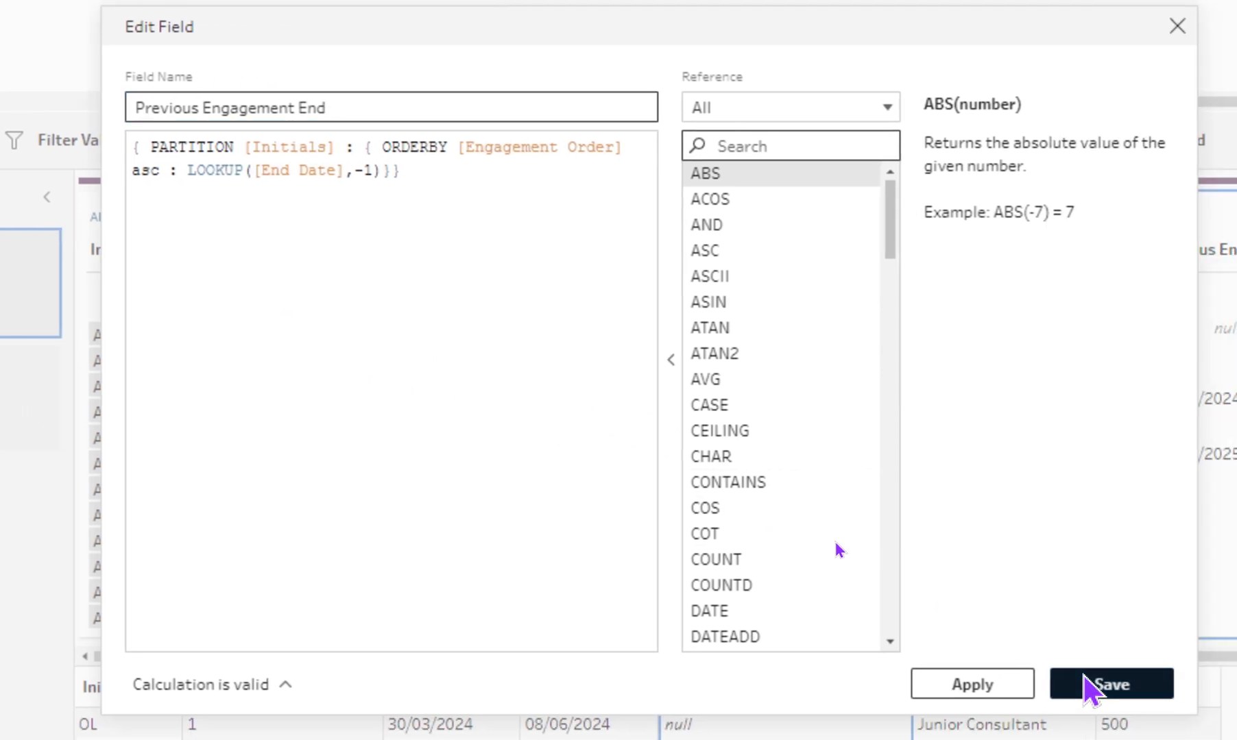
left_click(1198, 717)
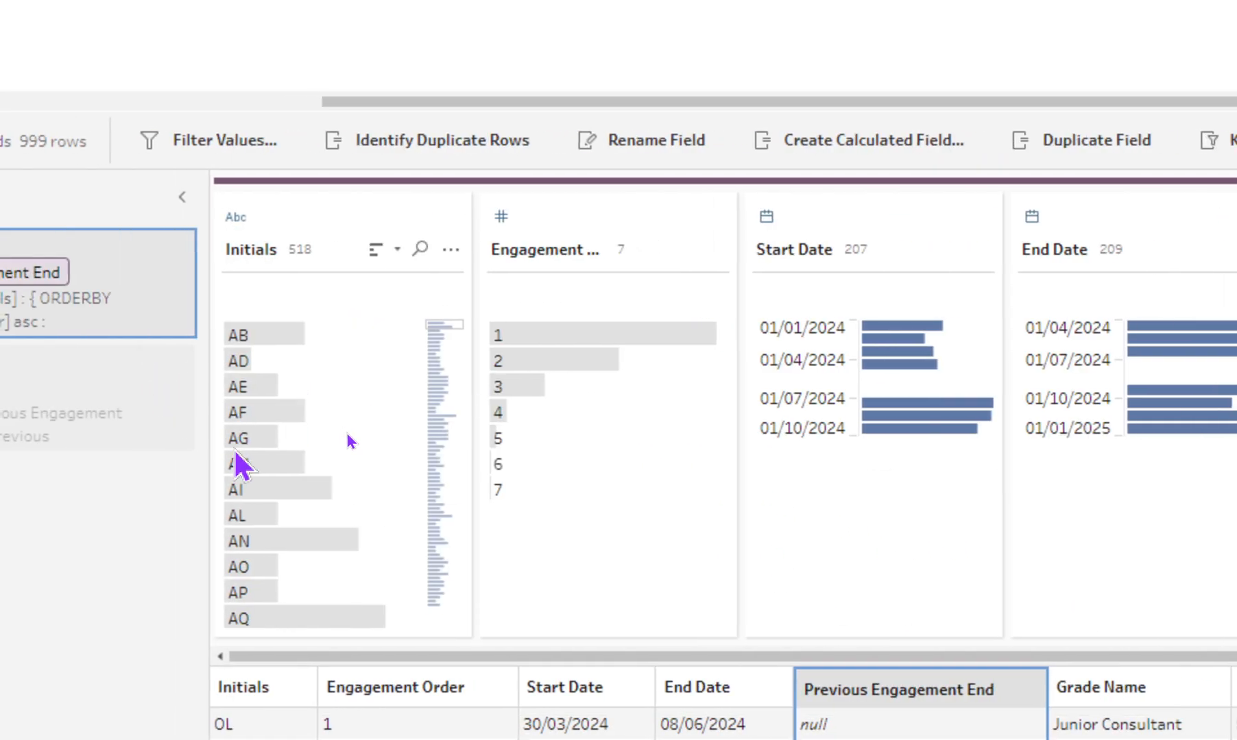
left_click(138, 491)
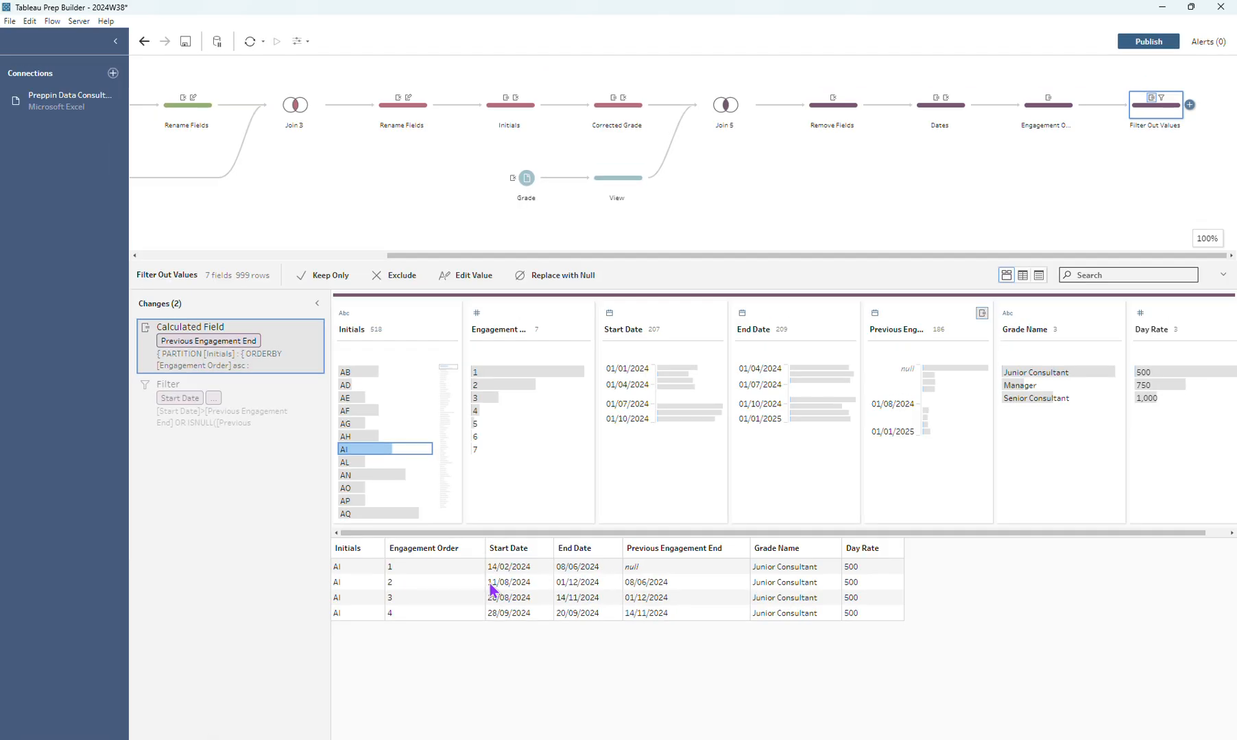
Examine the Filter Out Values condition [Start Date]>[Previous Engagement End] OR ISNULL([Previous Engagement End]) and close its editor.
left_click(286, 418)
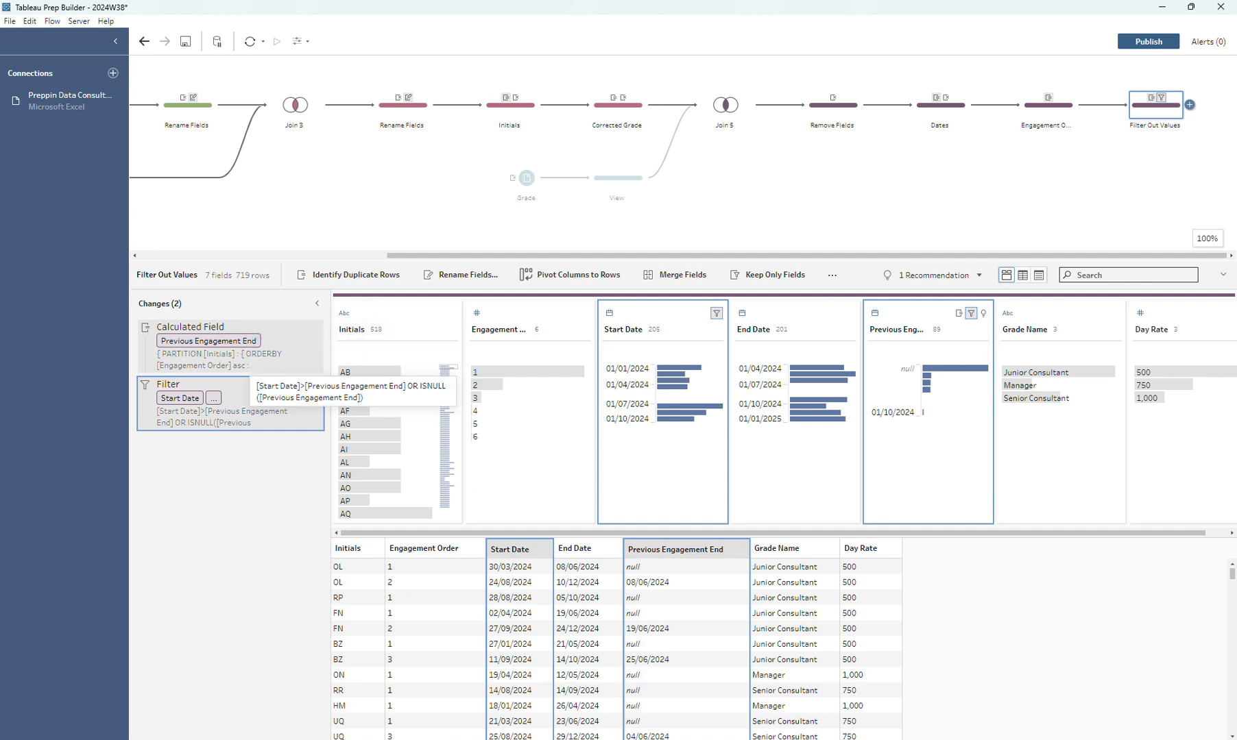
double_click(253, 410)
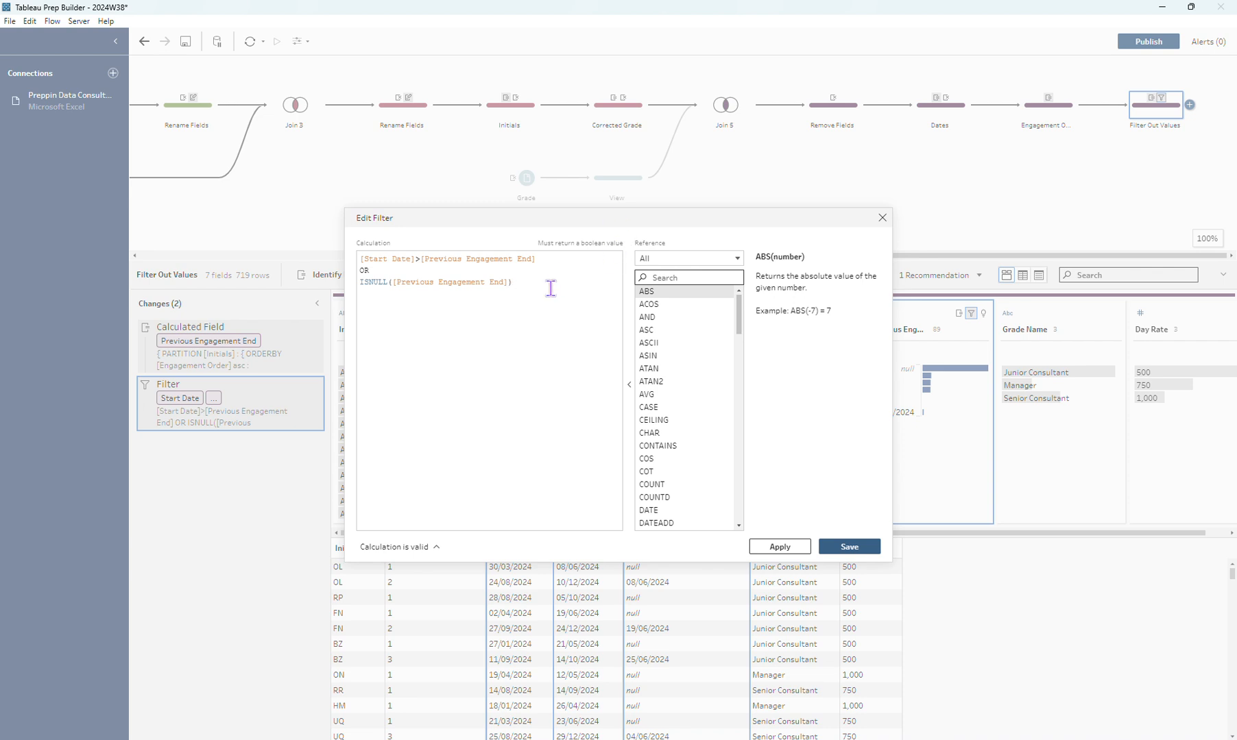
left_click_drag(549, 284, 479, 287)
left_click_drag(548, 255, 322, 264)
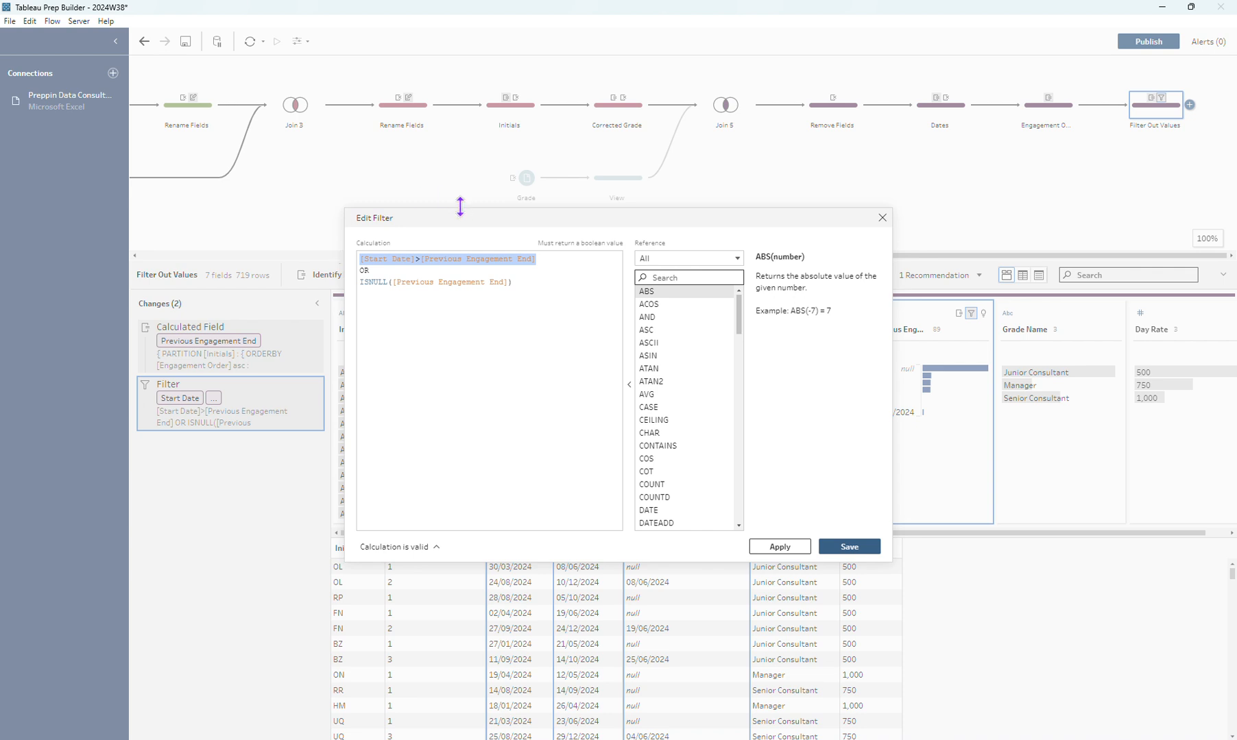
left_click_drag(457, 207, 448, 169)
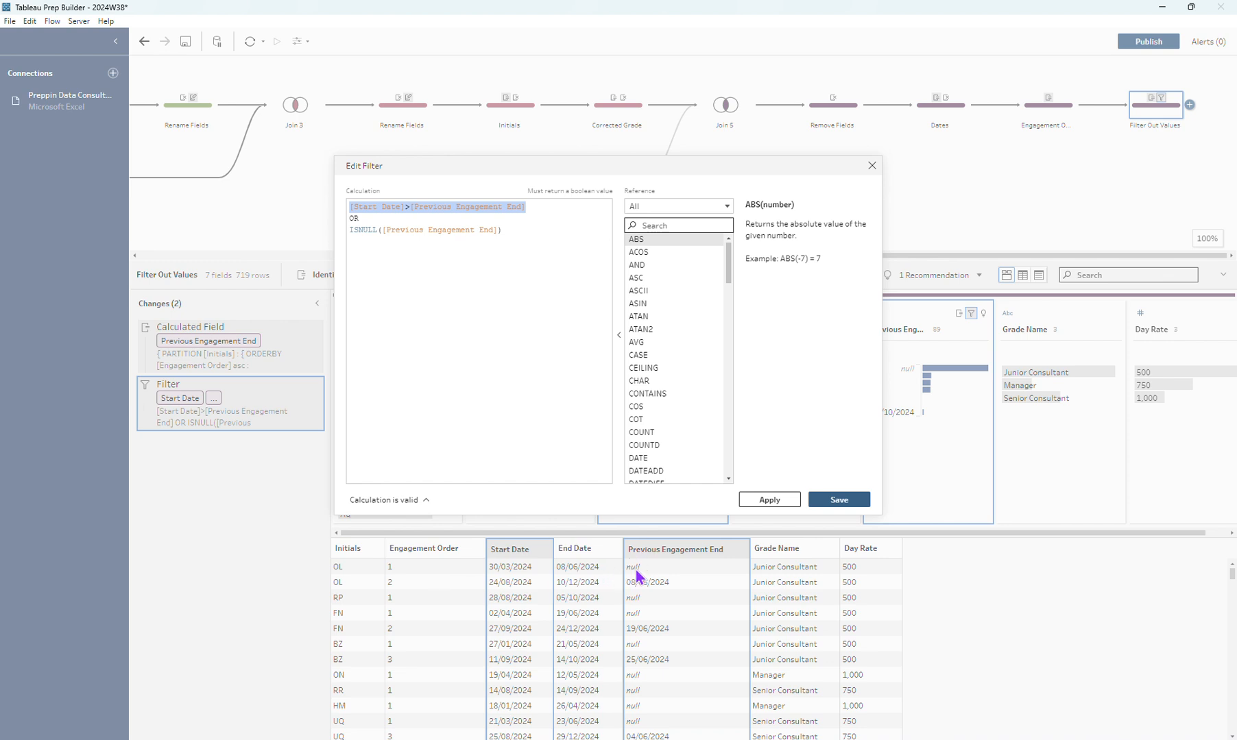
left_click(540, 222)
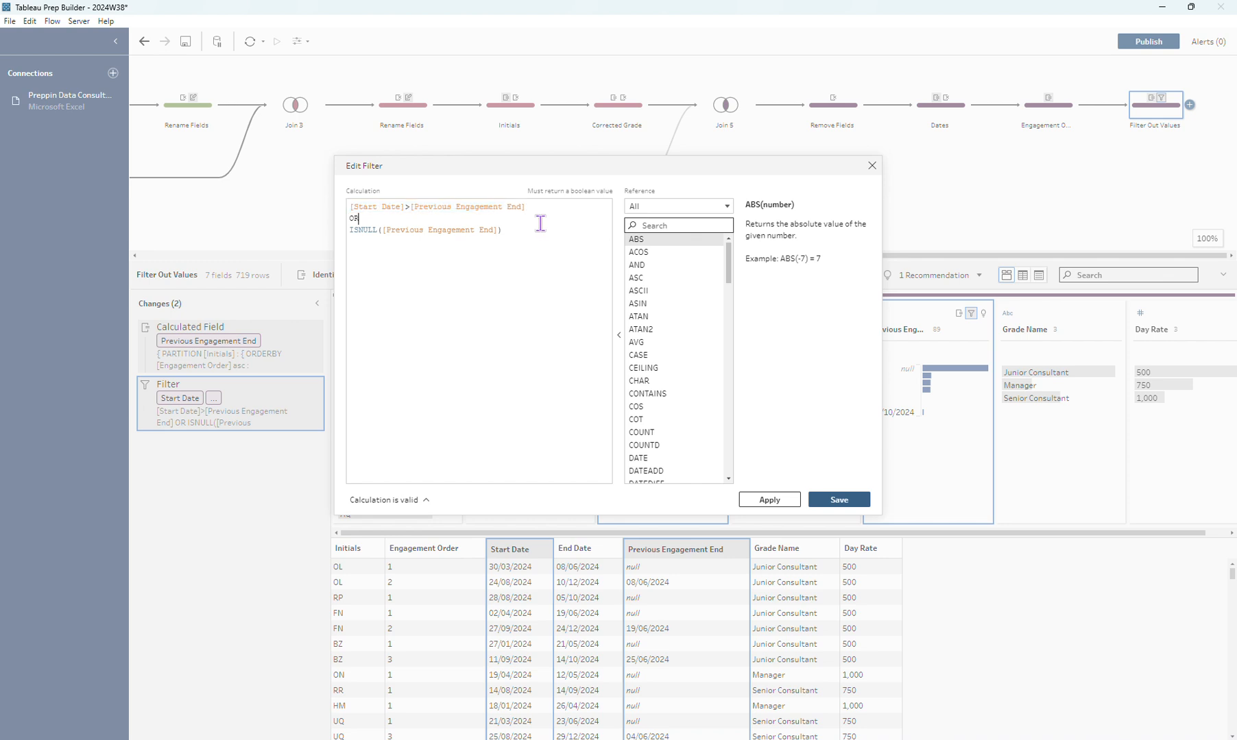
left_click(539, 232)
left_click(831, 499)
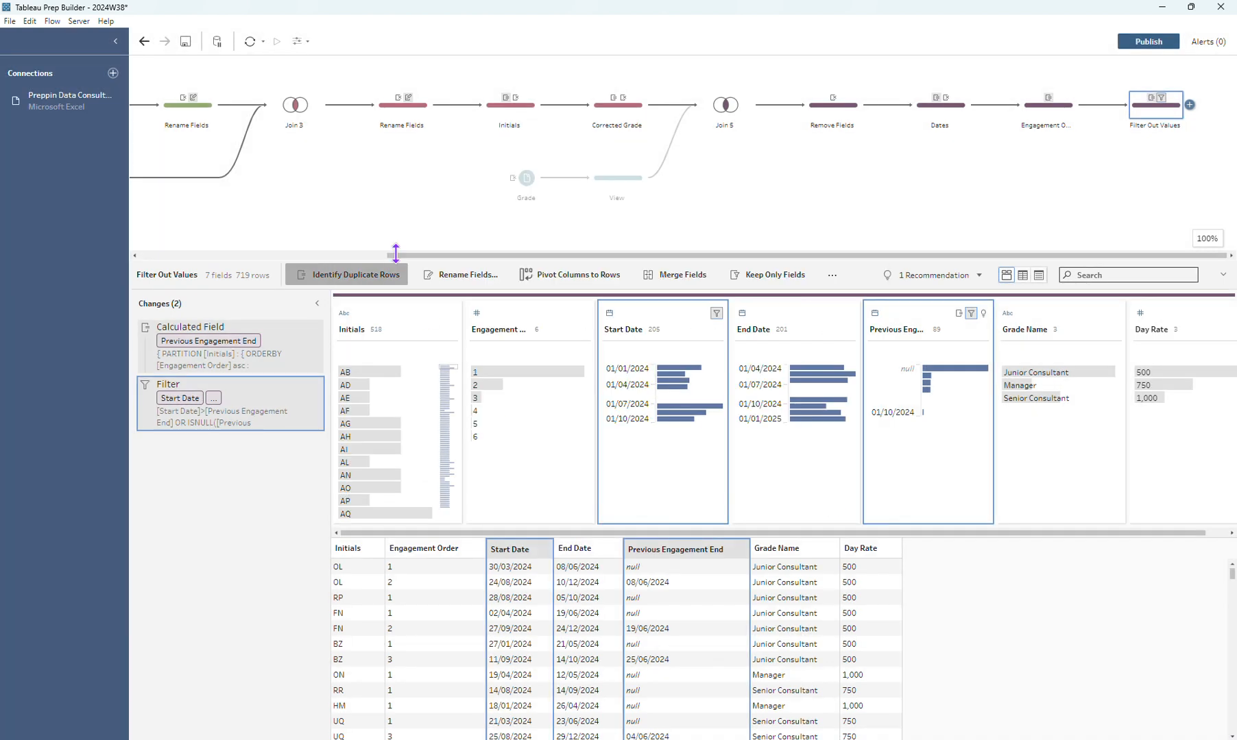